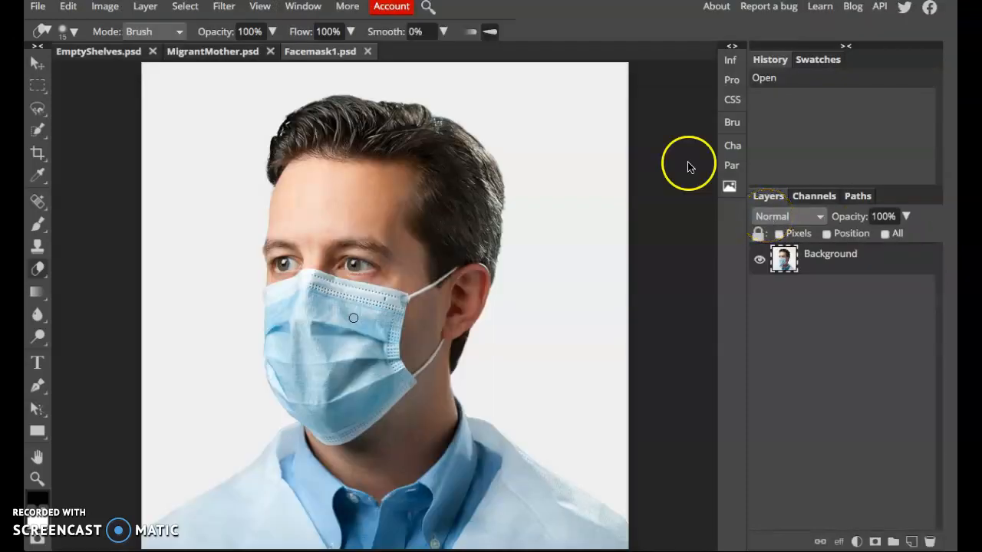
Step: Look through the three open images, EmptyShelves.psd, MigrantMother.psd and Facemask1.psd, ending on Facemask1.psd
{"action": "left_click", "coordinate": [95, 53]}
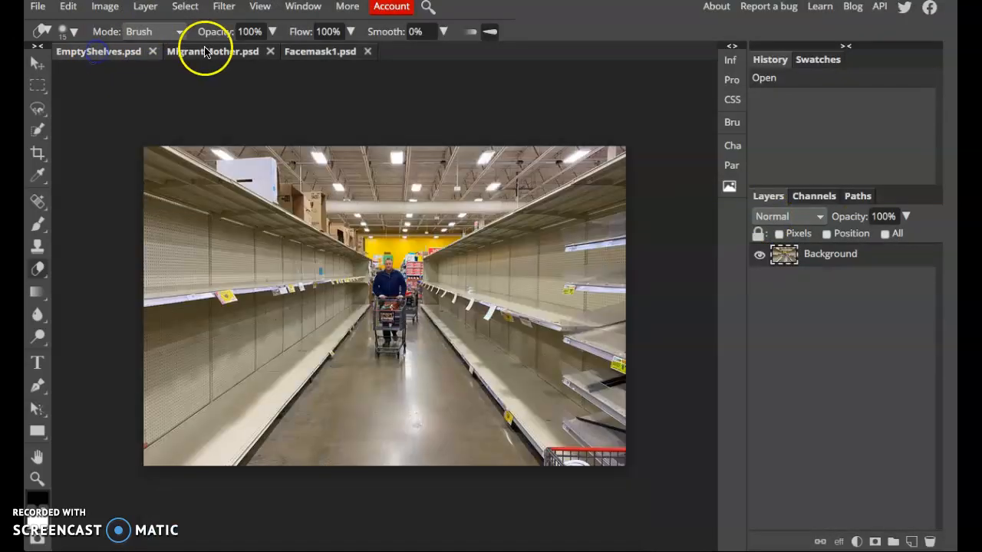
{"action": "left_click", "coordinate": [215, 53]}
{"action": "left_click", "coordinate": [309, 58]}
{"action": "left_click", "coordinate": [224, 52]}
{"action": "left_click", "coordinate": [120, 60]}
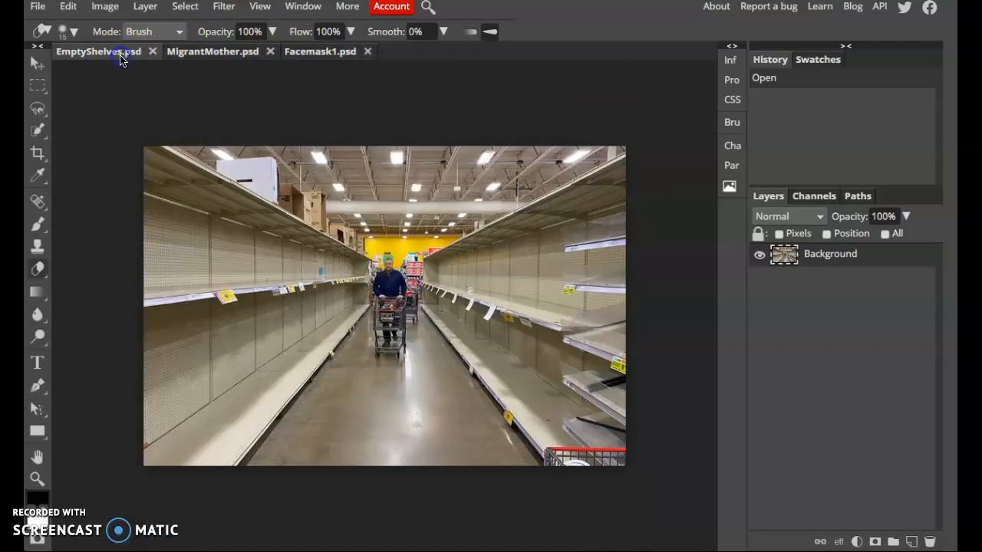
{"action": "left_click", "coordinate": [212, 57]}
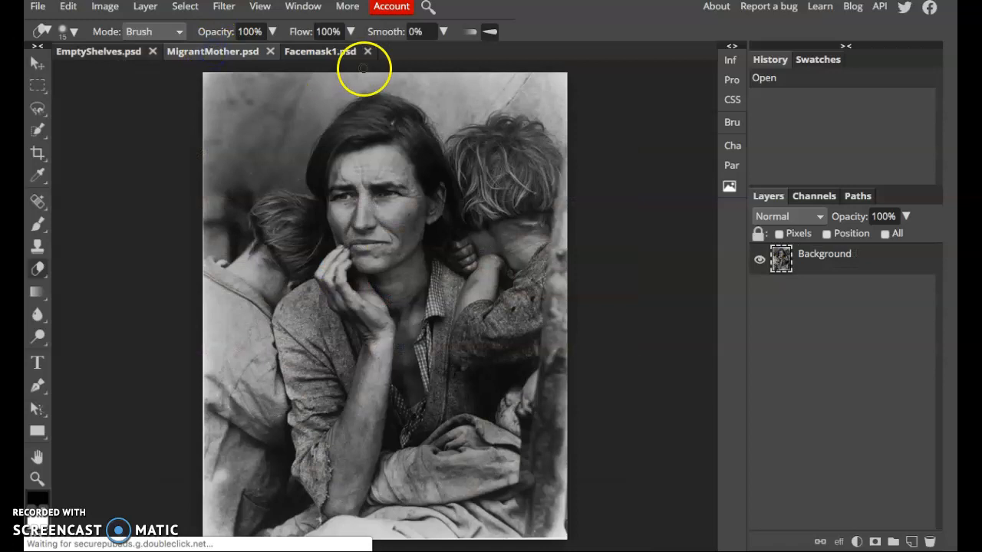
{"action": "left_click", "coordinate": [317, 57]}
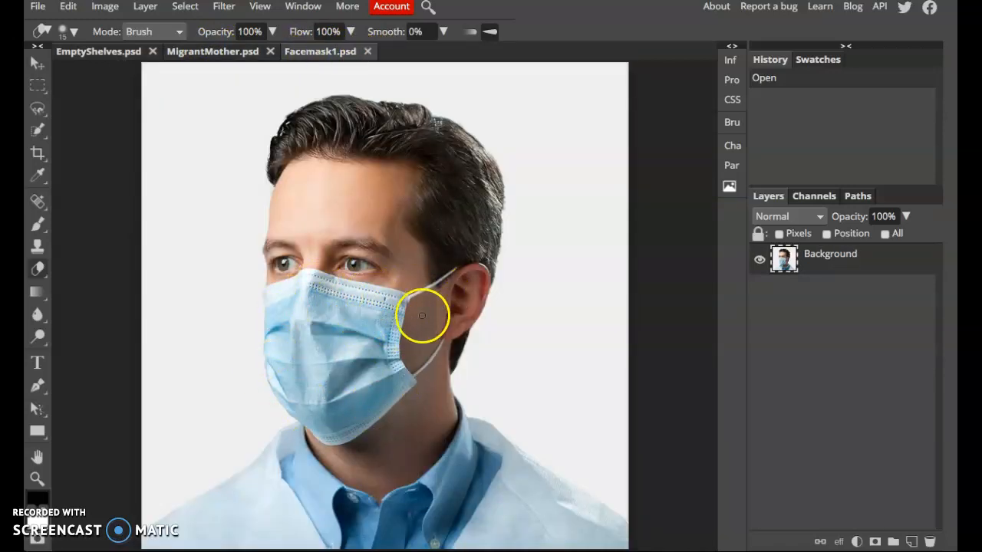
{"action": "left_click", "coordinate": [227, 53]}
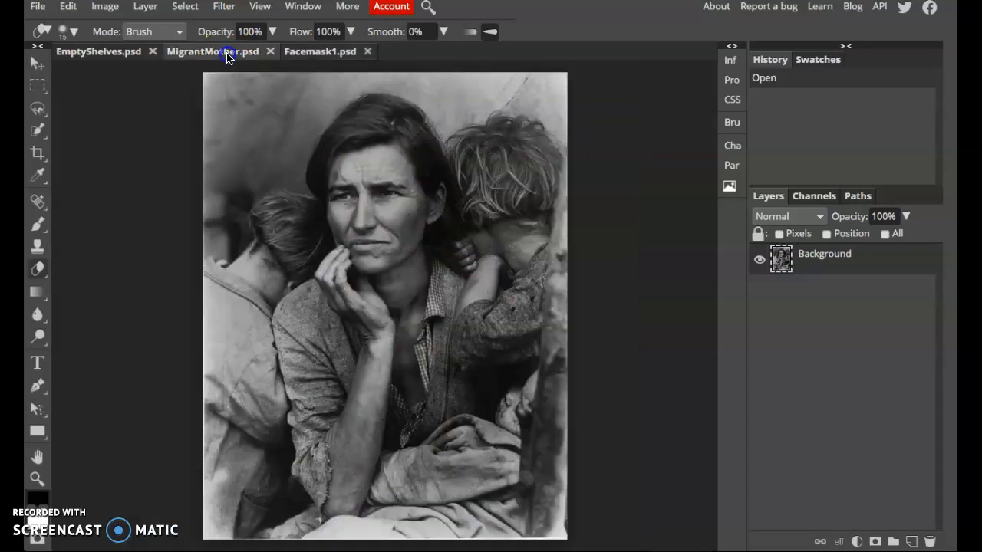
{"action": "left_click", "coordinate": [322, 53]}
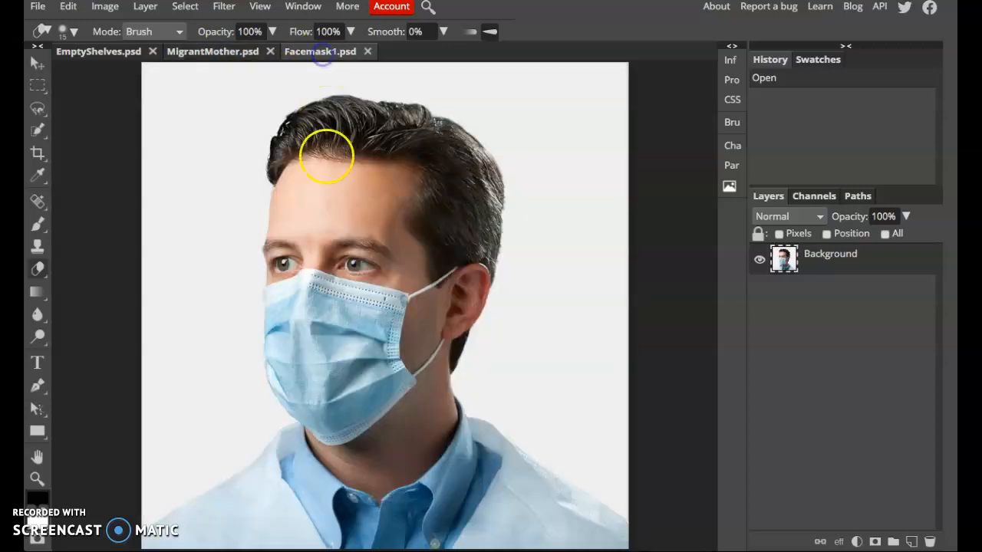
Step: Using Quick Selection in add mode, select the face mask and extend the selection across the surrounding face and background
{"action": "right_click", "coordinate": [37, 114]}
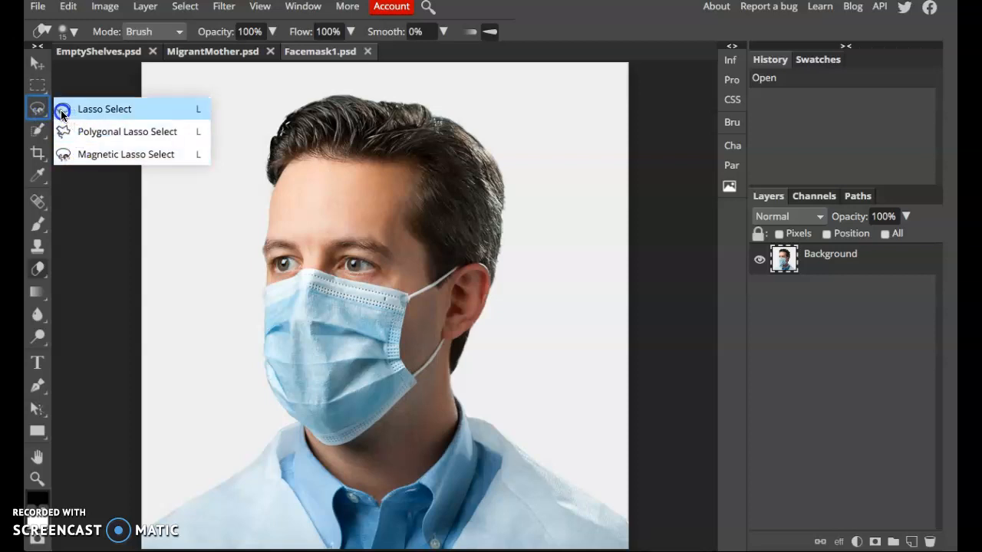
{"action": "left_click", "coordinate": [38, 131]}
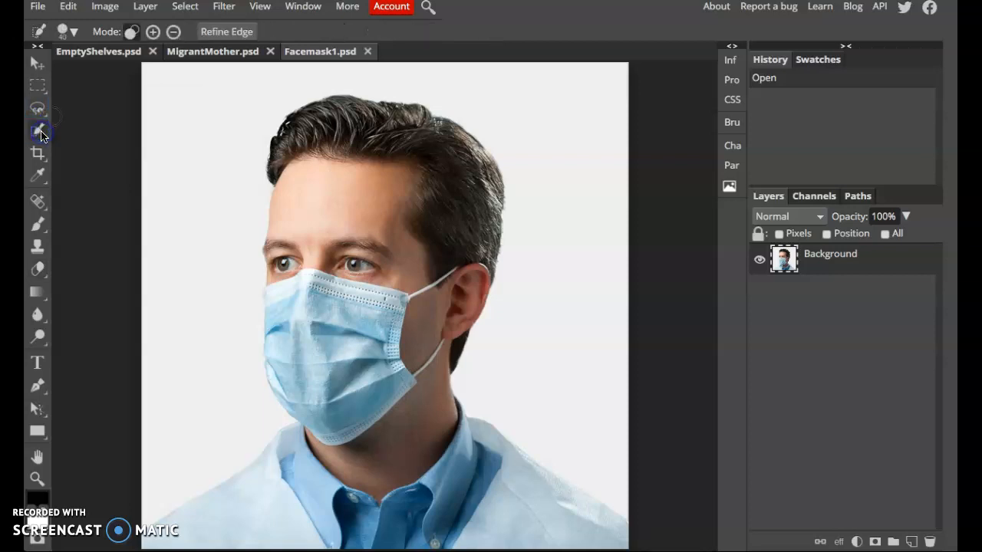
{"action": "right_click", "coordinate": [41, 134]}
{"action": "left_click", "coordinate": [81, 154]}
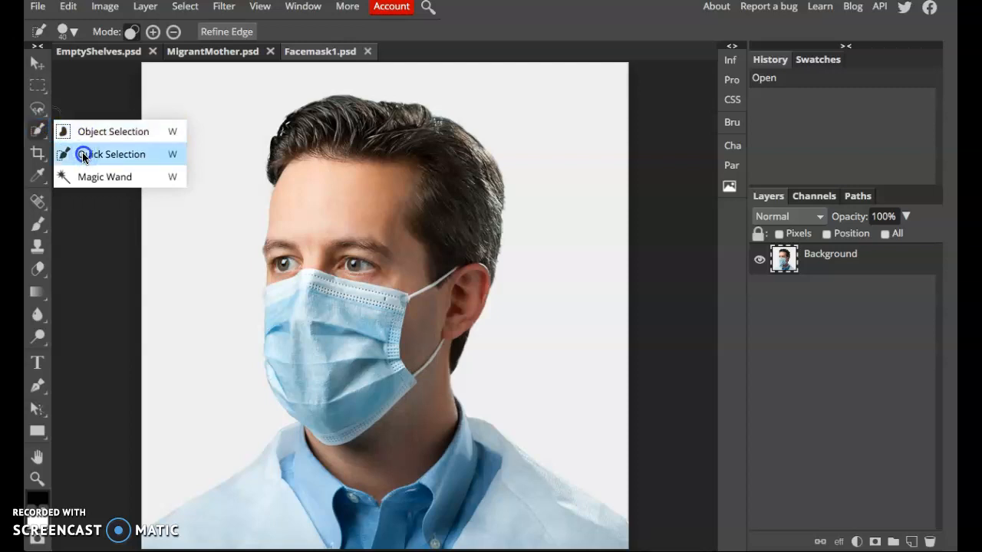
{"action": "left_click", "coordinate": [83, 156]}
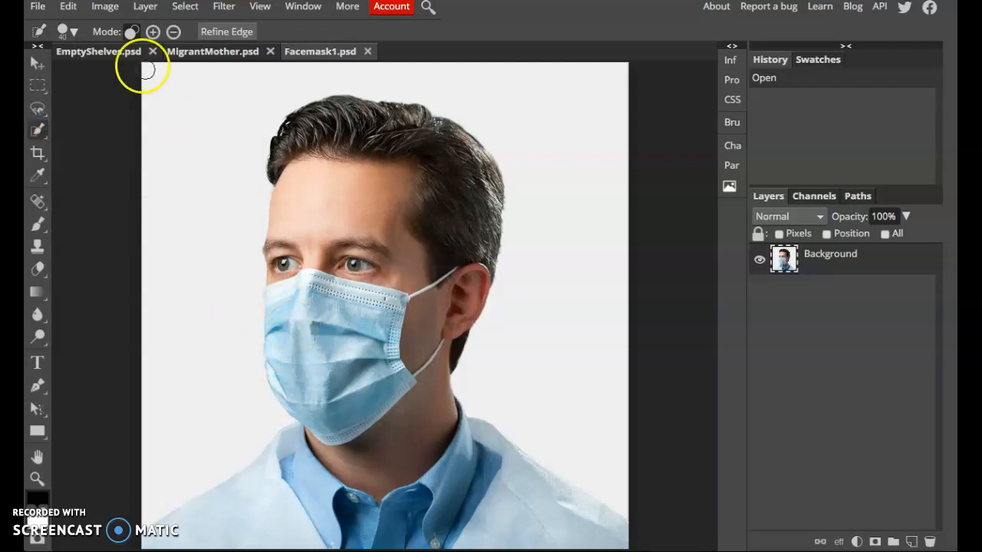
{"action": "left_click", "coordinate": [153, 31]}
{"action": "mouse_move", "coordinate": [348, 381]}
{"action": "left_mouse_down"}
{"action": "mouse_move", "coordinate": [309, 313]}
{"action": "mouse_move", "coordinate": [299, 325]}
{"action": "left_mouse_up"}
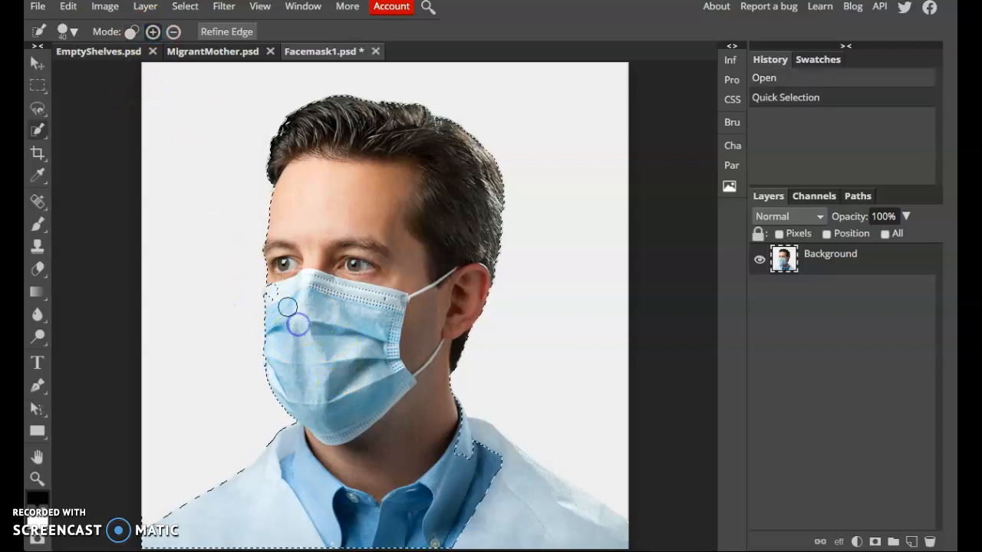
{"action": "left_click", "coordinate": [197, 223]}
{"action": "left_click", "coordinate": [297, 159]}
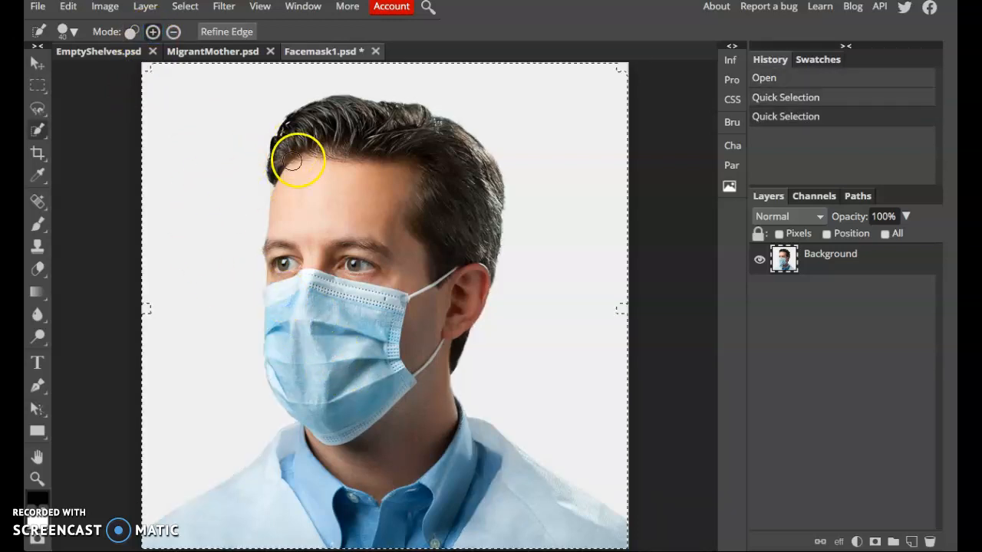
Step: Subtract the plain background, hair, face and neck from the selection with Quick Selection
{"action": "left_click", "coordinate": [174, 32]}
{"action": "mouse_move", "coordinate": [176, 150]}
{"action": "left_mouse_down"}
{"action": "mouse_move", "coordinate": [375, 272]}
{"action": "mouse_move", "coordinate": [403, 194]}
{"action": "left_mouse_up"}
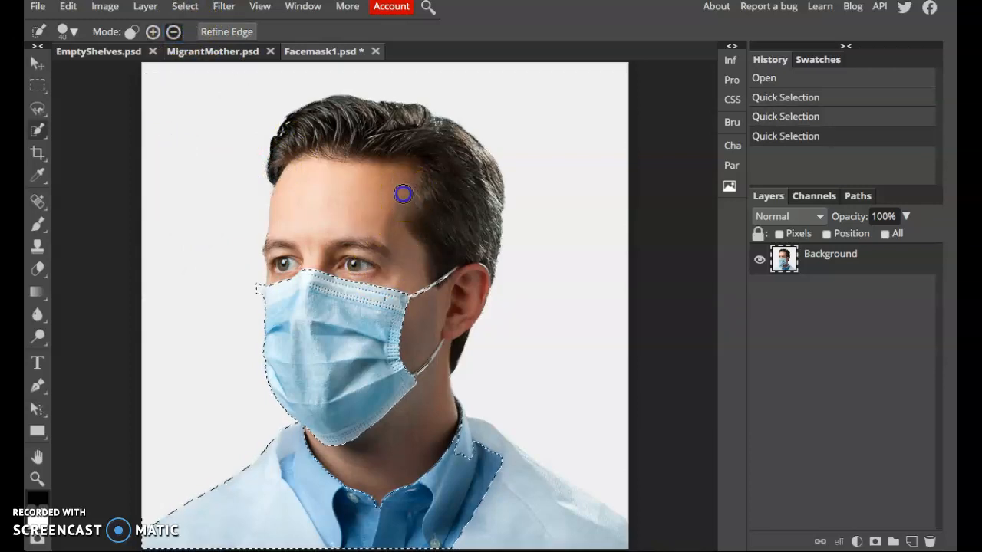
{"action": "left_click_drag", "start_coordinate": [429, 345], "coordinate": [420, 323]}
{"action": "mouse_move", "coordinate": [443, 380]}
{"action": "left_mouse_down"}
{"action": "mouse_move", "coordinate": [441, 417]}
{"action": "mouse_move", "coordinate": [482, 456]}
{"action": "mouse_move", "coordinate": [514, 439]}
{"action": "left_mouse_up"}
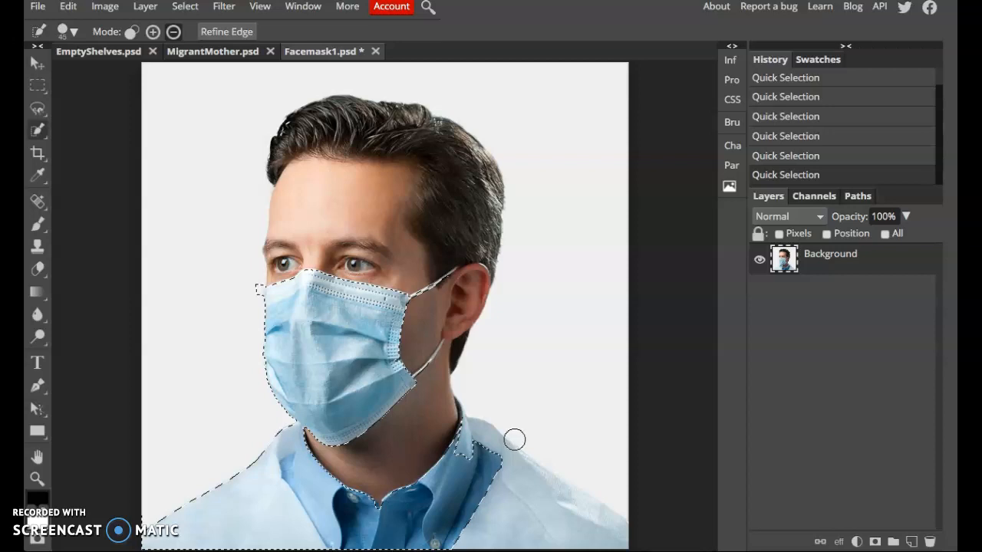
Step: Reduce the Quick Selection brush to 25 and subtract the blue shirt collar and white coat from the selection
{"action": "key", "text": "bracketleft"}
{"action": "key", "text": "bracketleft"}
{"action": "key", "text": "bracketleft"}
{"action": "key", "text": "bracketright"}
{"action": "key", "text": "bracketright"}
{"action": "key", "text": "bracketright"}
{"action": "key", "text": "bracketright"}
{"action": "key", "text": "bracketright"}
{"action": "key", "text": "bracketleft"}
{"action": "key", "text": "bracketleft"}
{"action": "key", "text": "bracketleft"}
{"action": "key", "text": "bracketleft"}
{"action": "key", "text": "bracketleft"}
{"action": "left_click_drag", "start_coordinate": [474, 447], "coordinate": [454, 459]}
{"action": "mouse_move", "coordinate": [269, 478]}
{"action": "left_mouse_down"}
{"action": "mouse_move", "coordinate": [300, 469]}
{"action": "mouse_move", "coordinate": [261, 456]}
{"action": "mouse_move", "coordinate": [292, 477]}
{"action": "mouse_move", "coordinate": [298, 442]}
{"action": "left_mouse_up"}
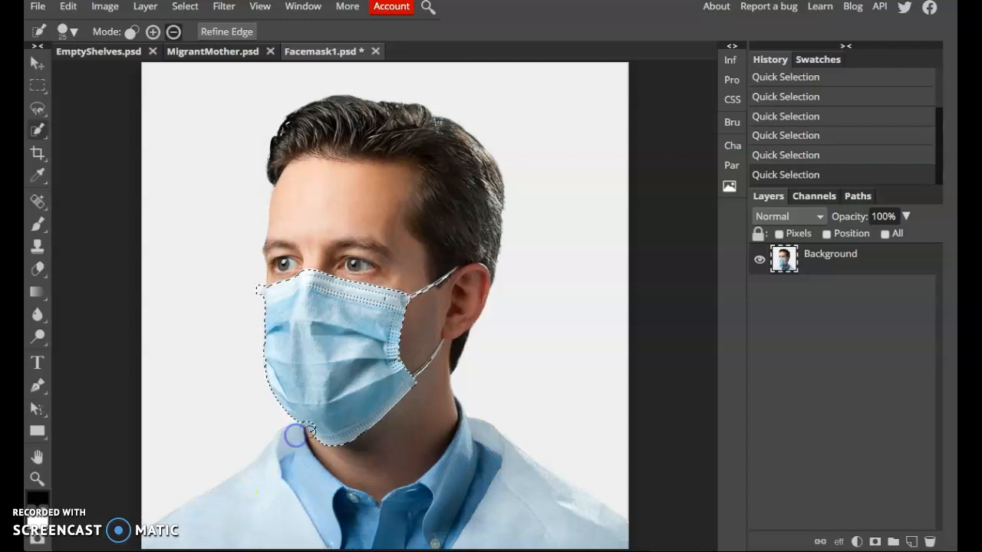
Step: Add the missed patch at the mask's lower edge back to the selection
{"action": "left_click", "coordinate": [152, 31]}
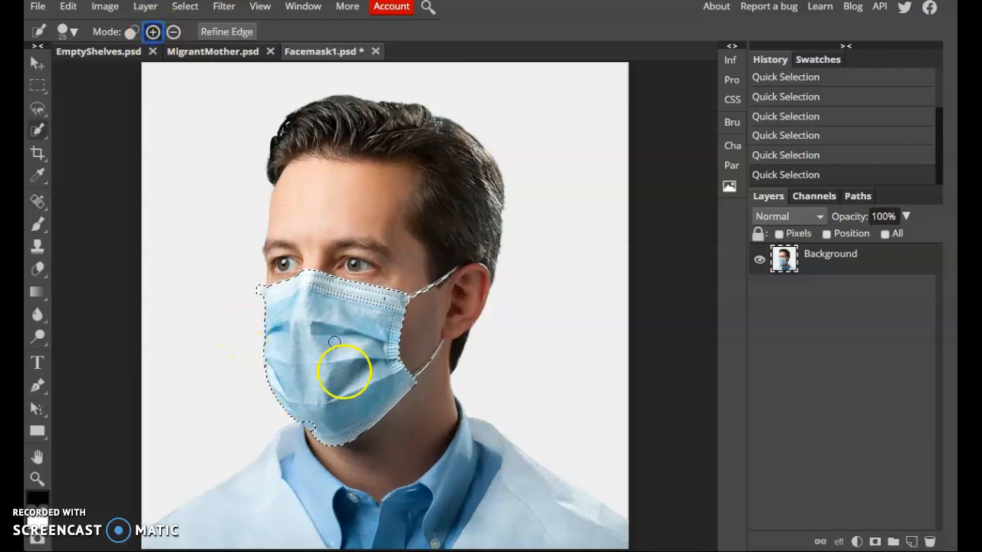
{"action": "left_click", "coordinate": [315, 425]}
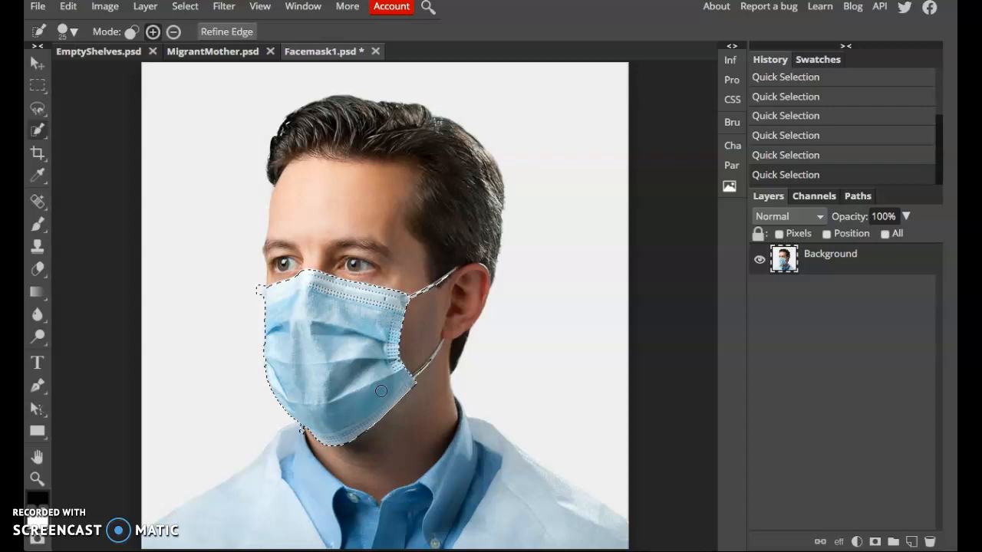
{"action": "left_click", "coordinate": [374, 368]}
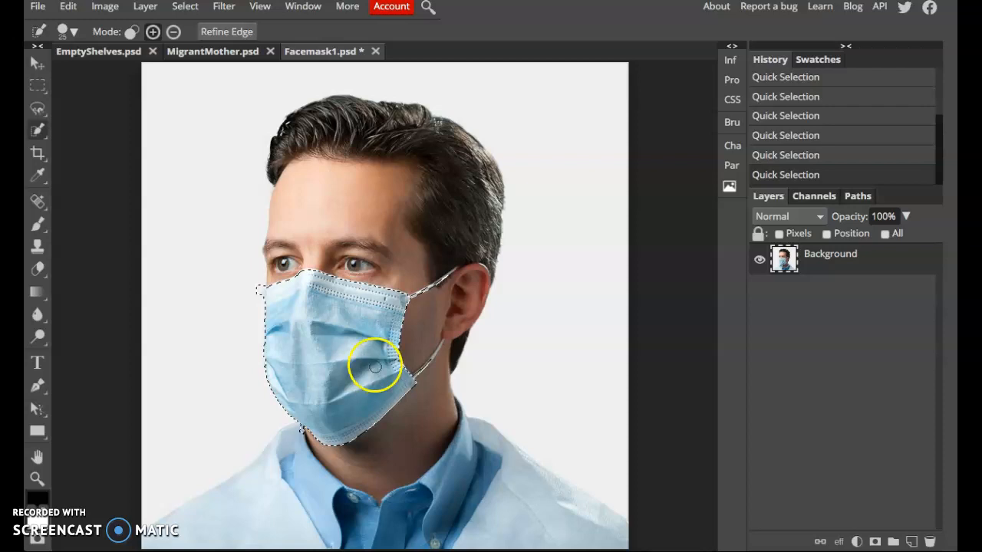
{"action": "mouse_move", "coordinate": [374, 368]}
{"action": "left_mouse_down"}
{"action": "mouse_move", "coordinate": [364, 340]}
{"action": "mouse_move", "coordinate": [381, 310]}
{"action": "mouse_move", "coordinate": [340, 384]}
{"action": "left_mouse_up"}
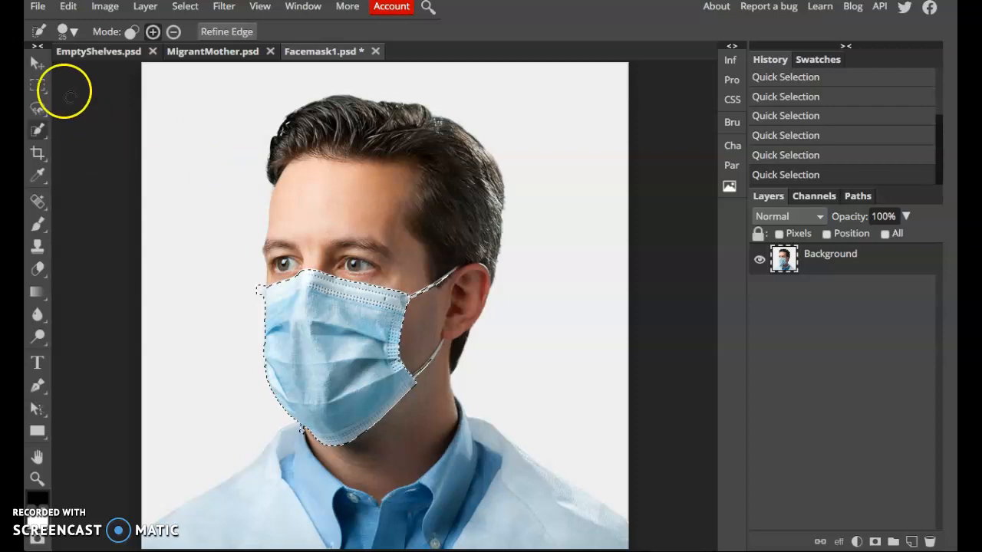
Step: Try to shift the selected mask slightly with the Move tool, and undo the move
{"action": "left_click", "coordinate": [37, 64]}
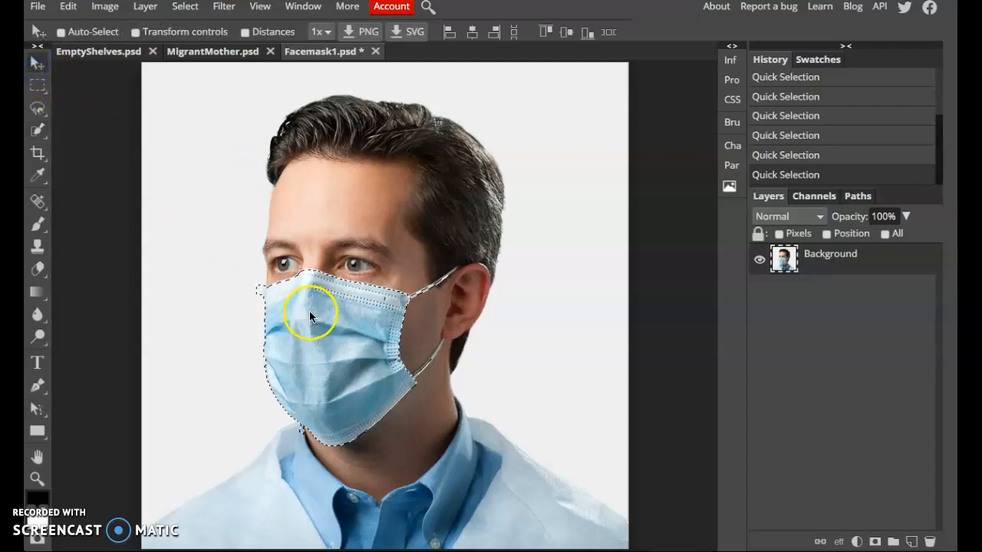
{"action": "mouse_move", "coordinate": [313, 326]}
{"action": "left_mouse_down"}
{"action": "mouse_move", "coordinate": [269, 234]}
{"action": "mouse_move", "coordinate": [210, 154]}
{"action": "mouse_move", "coordinate": [123, 68]}
{"action": "mouse_move", "coordinate": [195, 56]}
{"action": "mouse_move", "coordinate": [195, 39]}
{"action": "mouse_move", "coordinate": [281, 329]}
{"action": "mouse_move", "coordinate": [318, 317]}
{"action": "mouse_move", "coordinate": [312, 326]}
{"action": "left_mouse_up"}
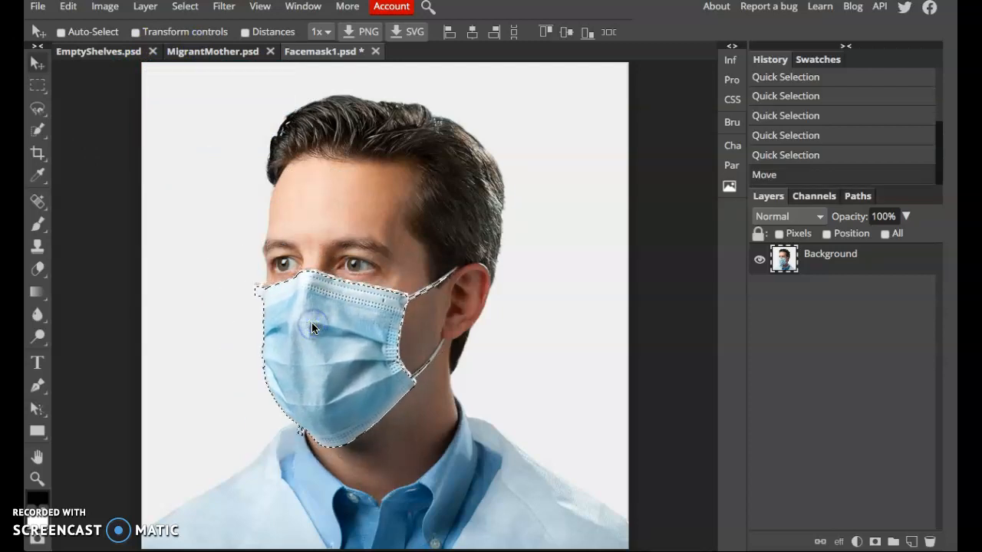
{"action": "key", "text": "ctrl+z"}
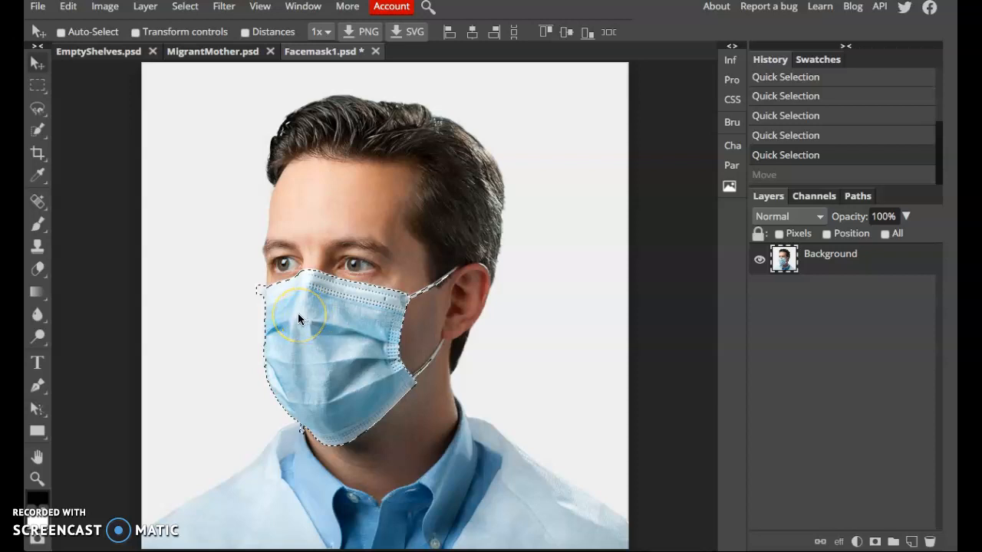
Step: Invert the selection, delete everything around the face mask, and deselect
{"action": "left_click", "coordinate": [308, 305]}
{"action": "left_click", "coordinate": [181, 7]}
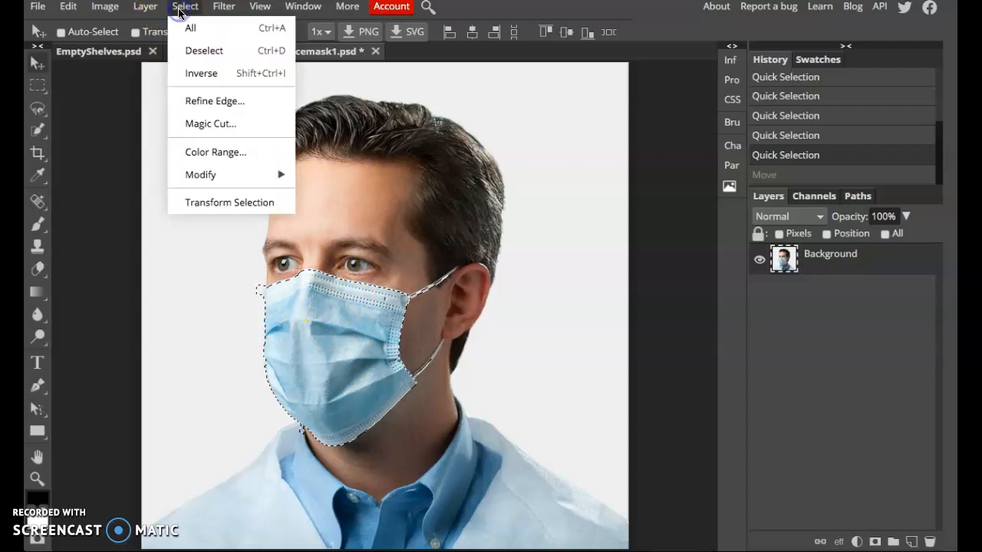
{"action": "left_click", "coordinate": [193, 72]}
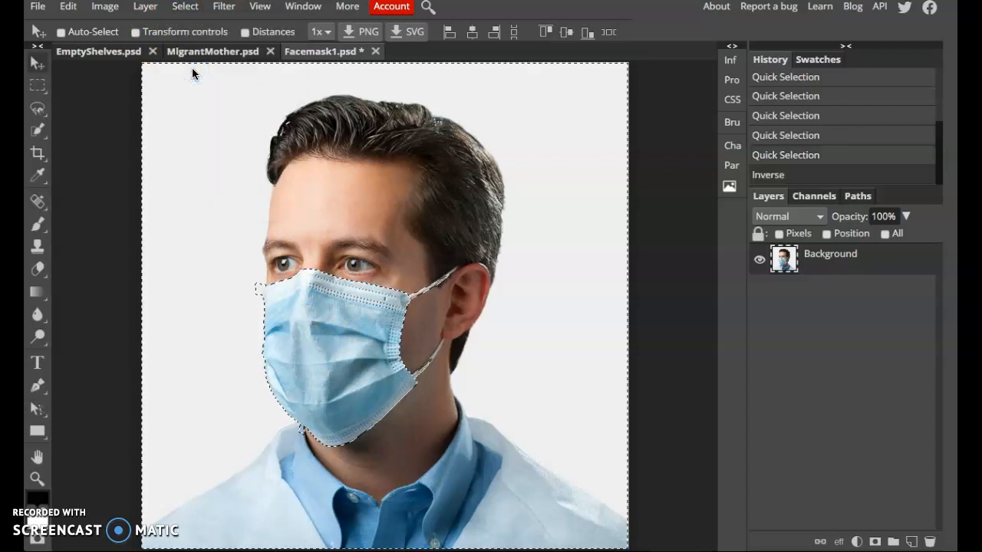
{"action": "key", "text": "Delete"}
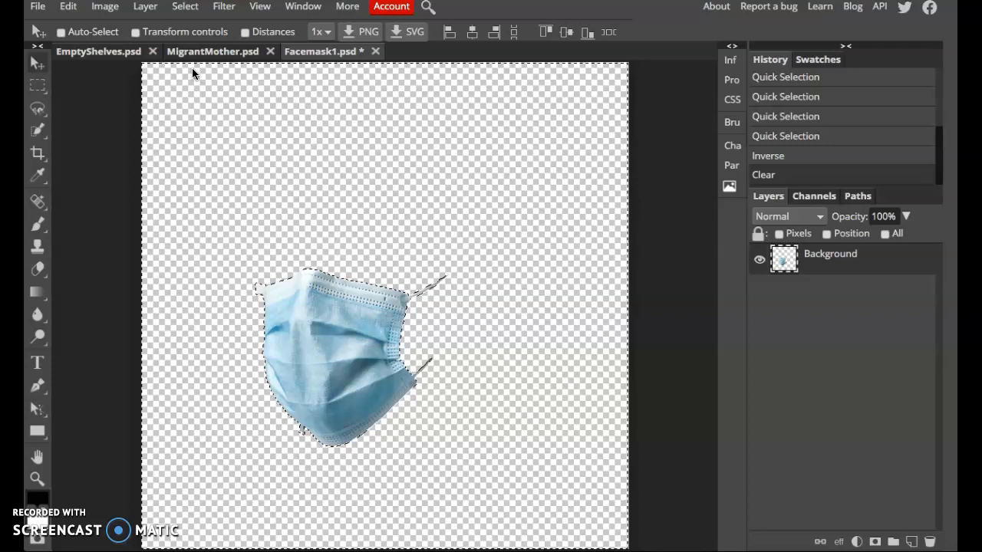
{"action": "key", "text": "ctrl+d"}
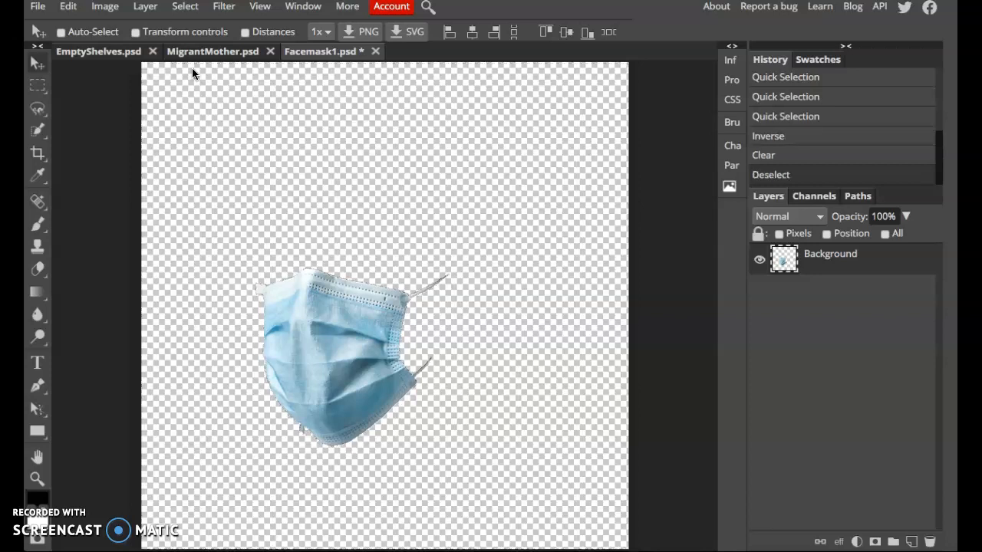
{"action": "left_click", "coordinate": [185, 7]}
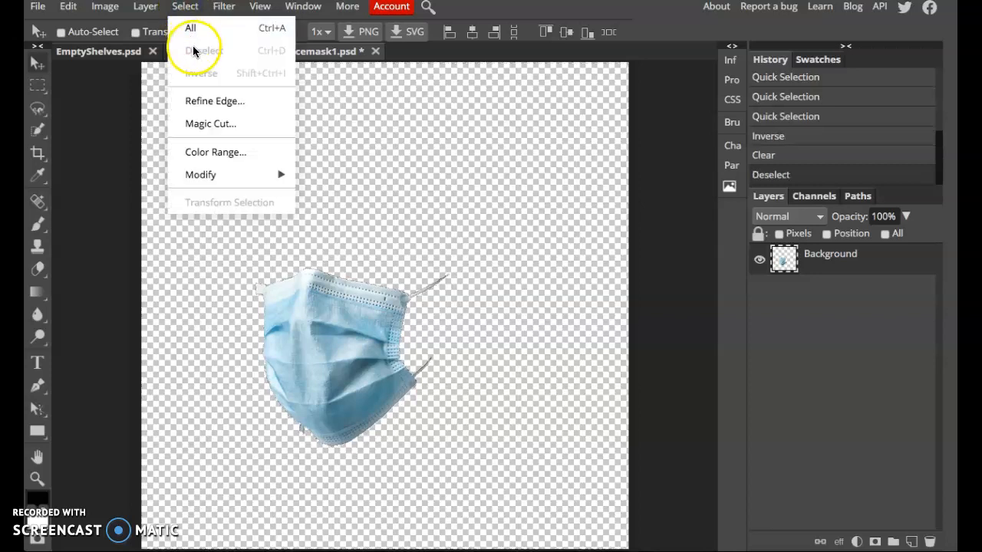
{"action": "left_click", "coordinate": [181, 6]}
Step: Copy the cut-out mask into MigrantMother.psd as a new layer and place it over the woman's face
{"action": "left_click", "coordinate": [36, 64]}
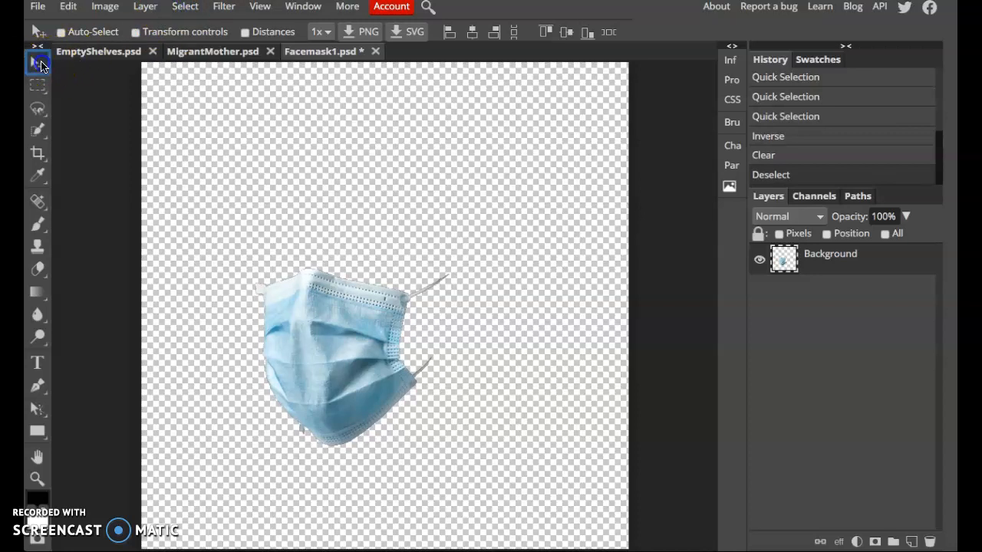
{"action": "left_click_drag", "start_coordinate": [328, 334], "coordinate": [375, 305]}
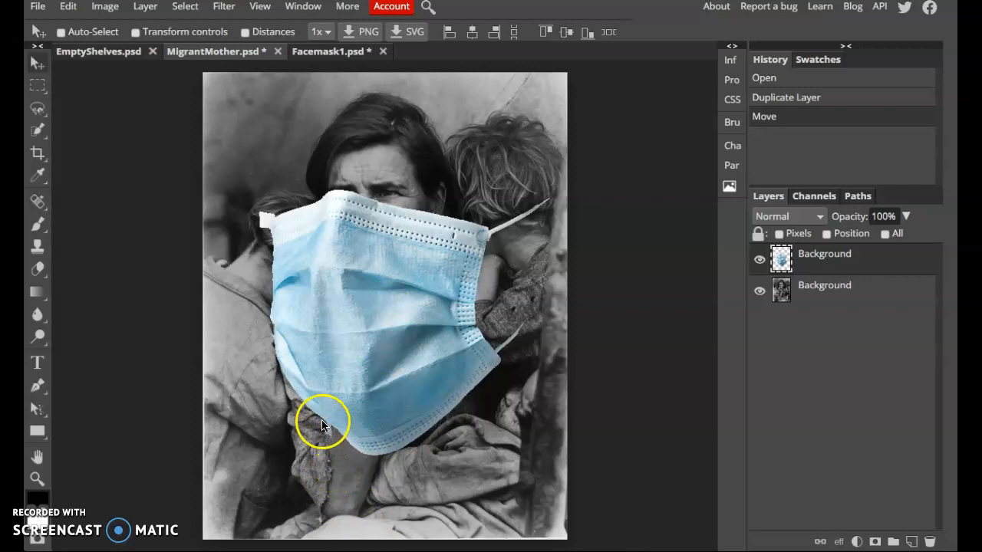
Step: Erase the leftover fragments at the mask's upper-left corner and lower-left edge with the Eraser tool
{"action": "left_click", "coordinate": [37, 271]}
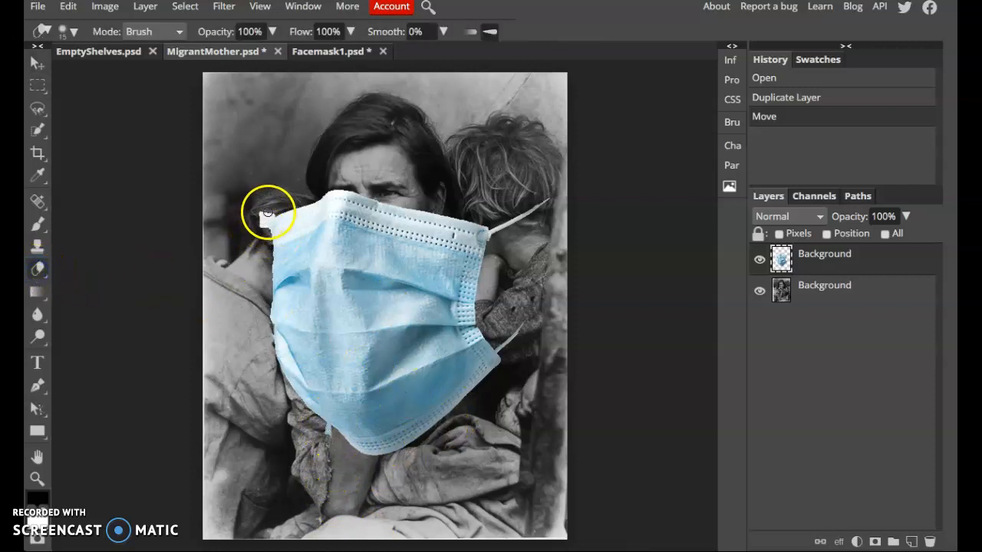
{"action": "mouse_move", "coordinate": [266, 215]}
{"action": "left_mouse_down"}
{"action": "mouse_move", "coordinate": [264, 228]}
{"action": "mouse_move", "coordinate": [257, 207]}
{"action": "left_mouse_up"}
{"action": "mouse_move", "coordinate": [333, 469]}
{"action": "left_mouse_down"}
{"action": "mouse_move", "coordinate": [333, 432]}
{"action": "mouse_move", "coordinate": [323, 428]}
{"action": "left_mouse_up"}
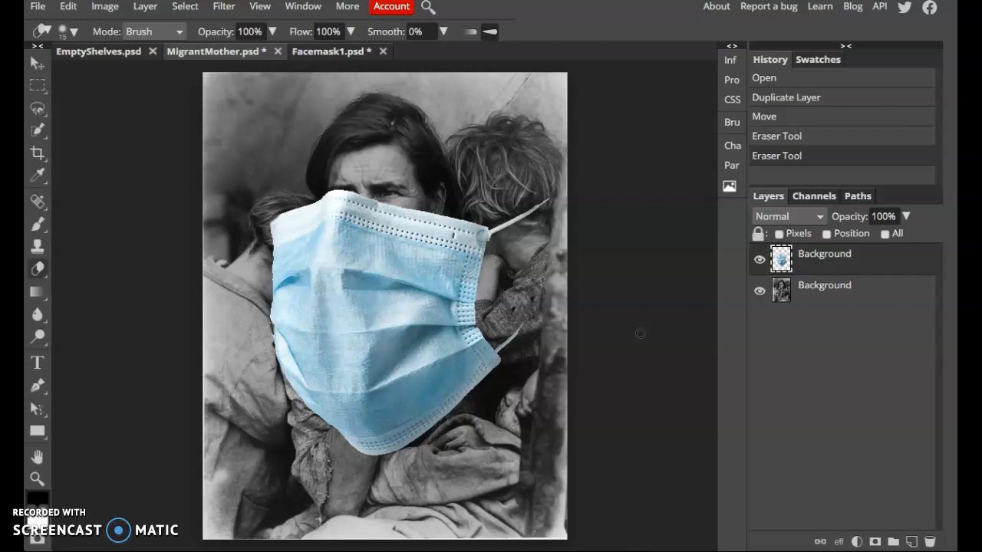
{"action": "key", "text": "ctrl+alt+t"}
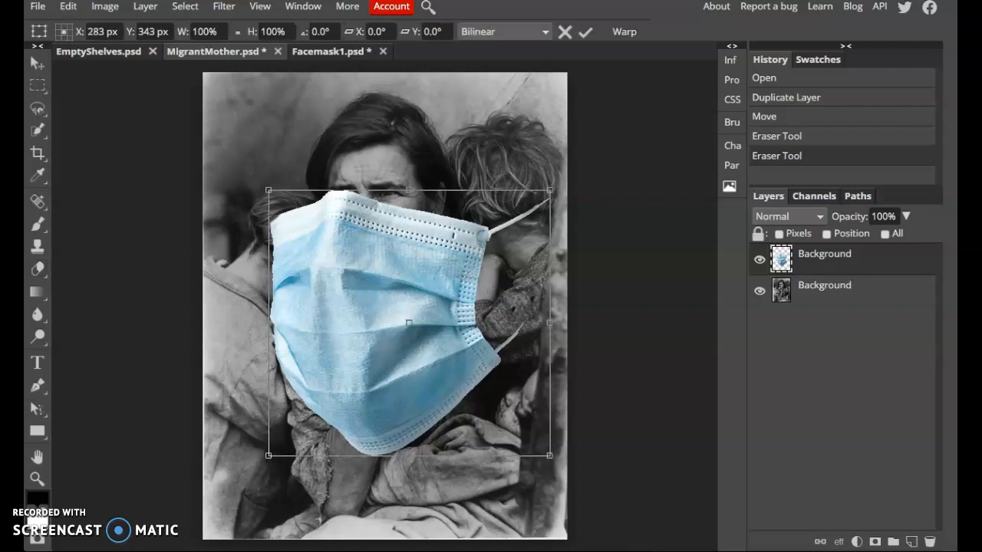
{"action": "left_click", "coordinate": [673, 287]}
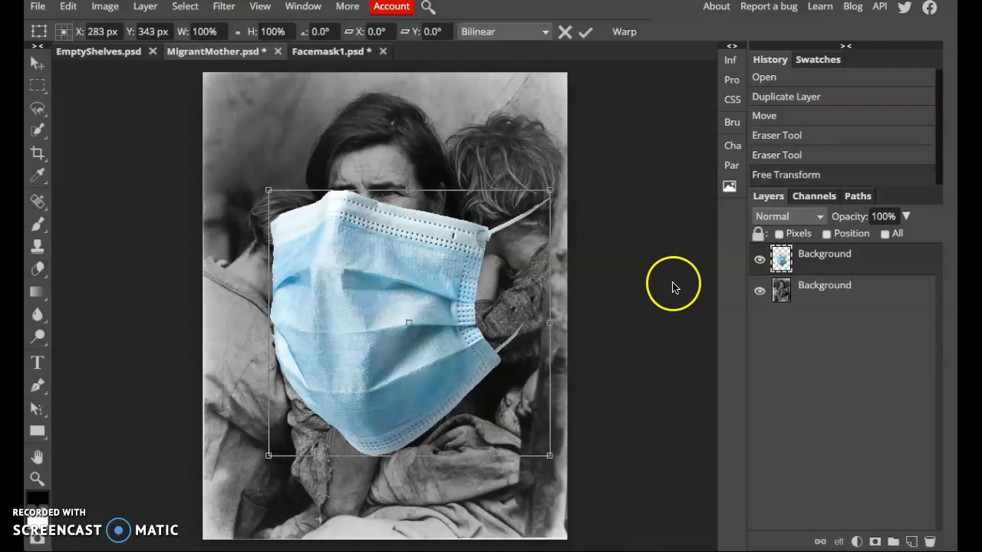
{"action": "left_click", "coordinate": [545, 246]}
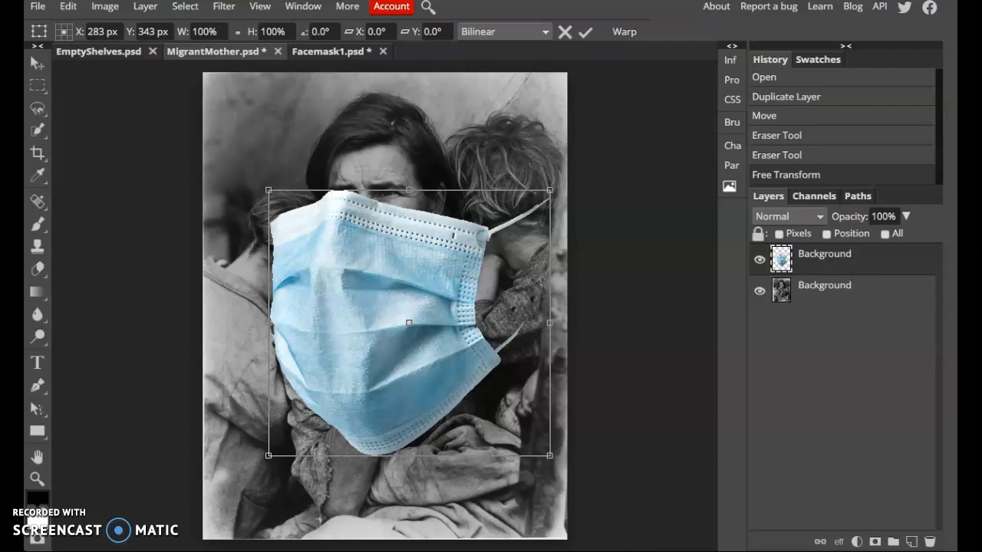
{"action": "left_click", "coordinate": [177, 10]}
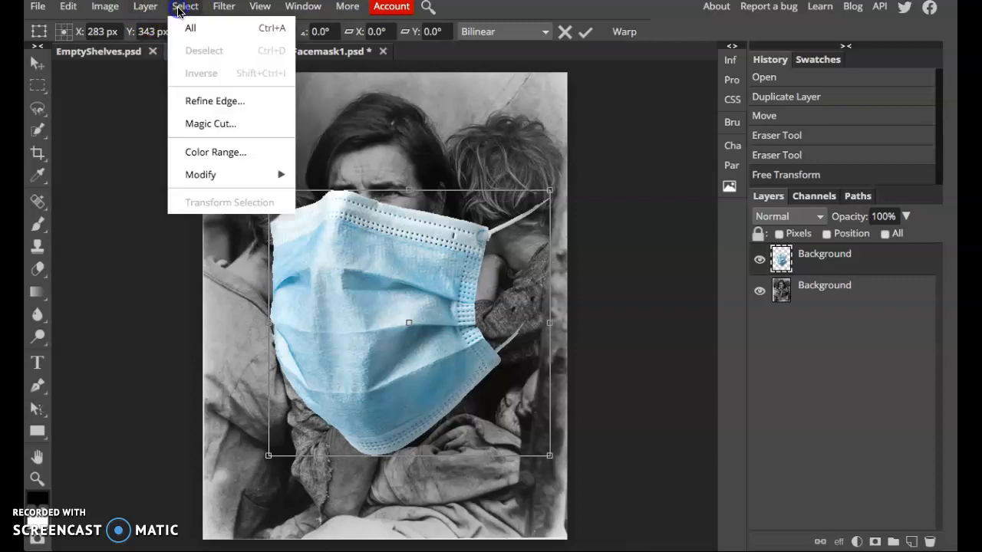
{"action": "mouse_move", "coordinate": [139, 9]}
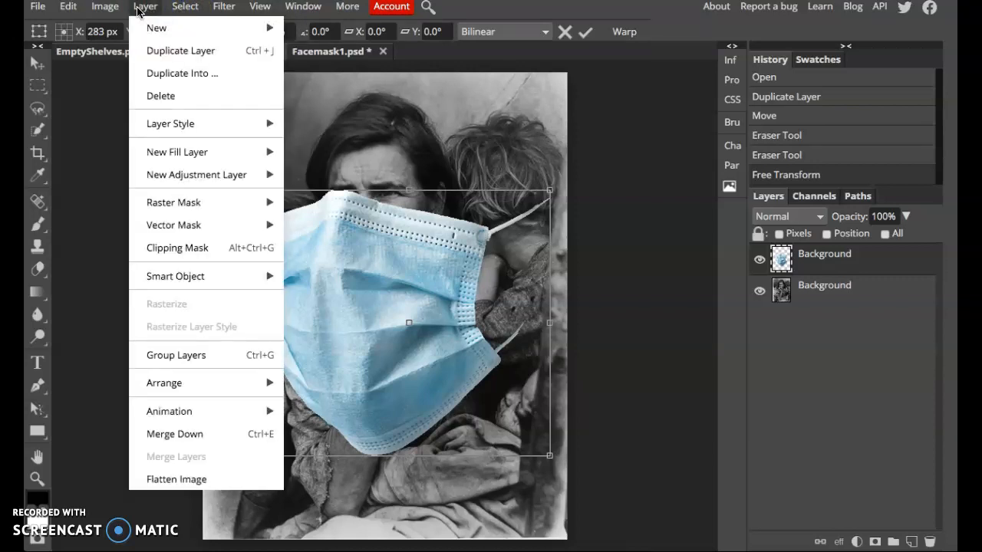
{"action": "mouse_move", "coordinate": [105, 7]}
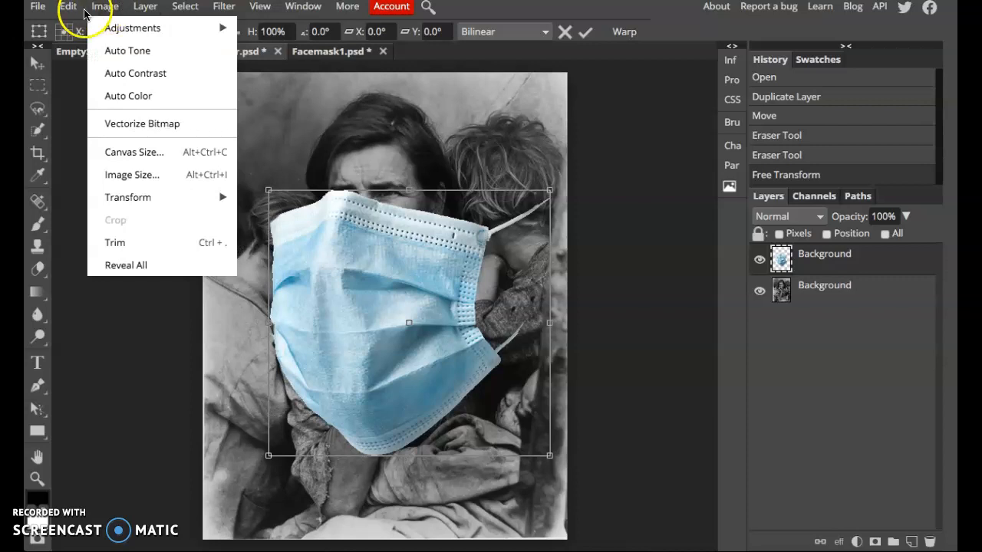
{"action": "mouse_move", "coordinate": [154, 202]}
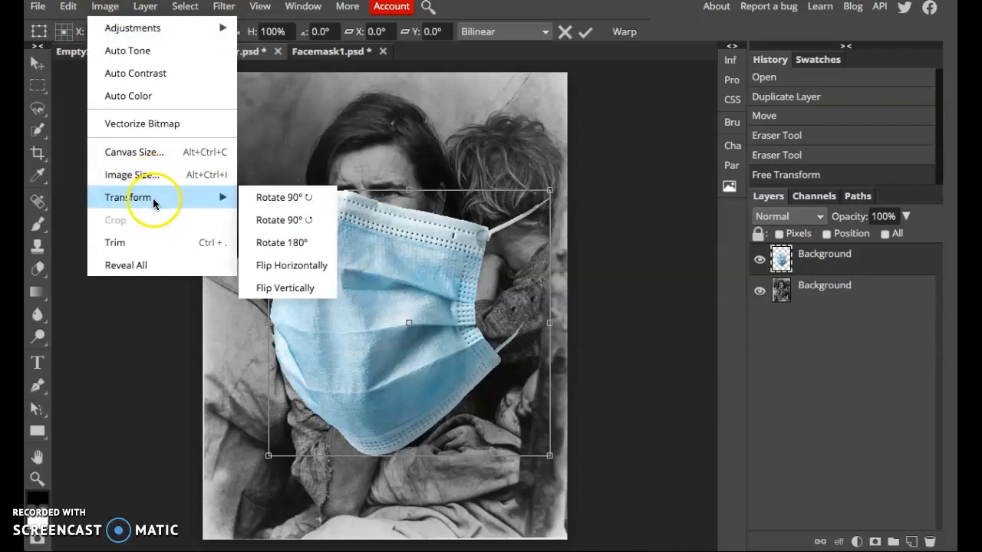
{"action": "mouse_move", "coordinate": [68, 9]}
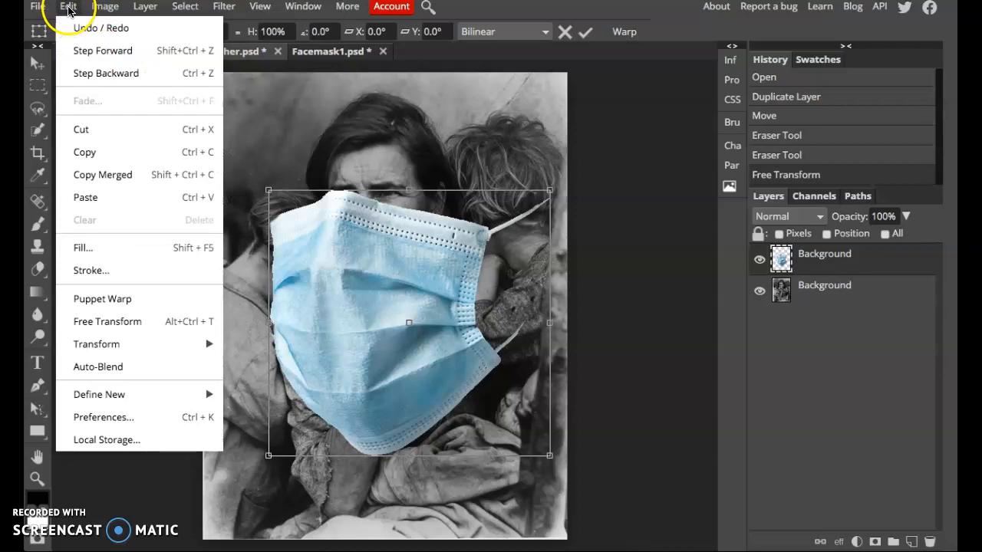
{"action": "left_click", "coordinate": [350, 153]}
{"action": "key", "text": "Return"}
{"action": "key", "text": "ctrl+d"}
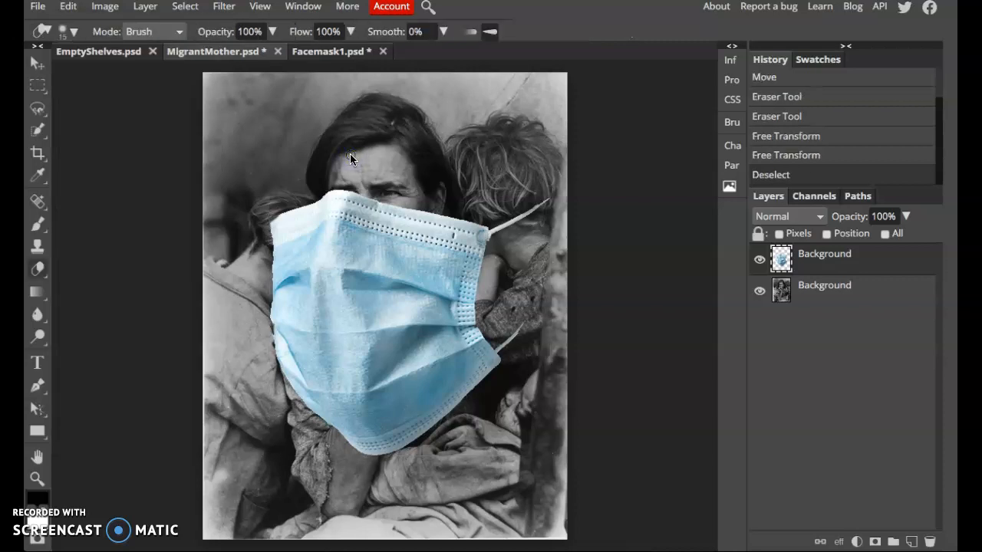
Step: Free-transform the mask layer, scaling it proportionally to about 39%, and move it over the woman's nose and mouth
{"action": "left_click", "coordinate": [66, 8]}
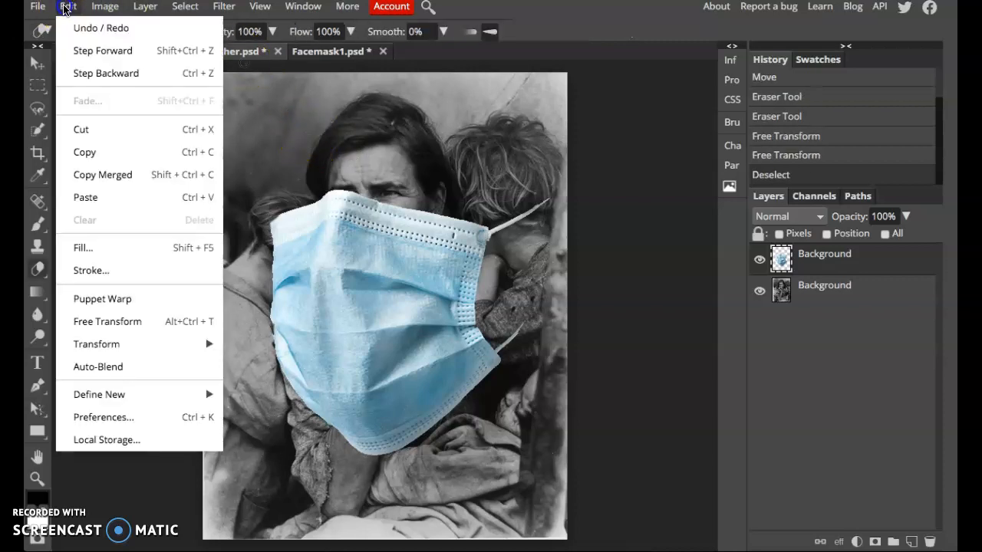
{"action": "left_click", "coordinate": [120, 320]}
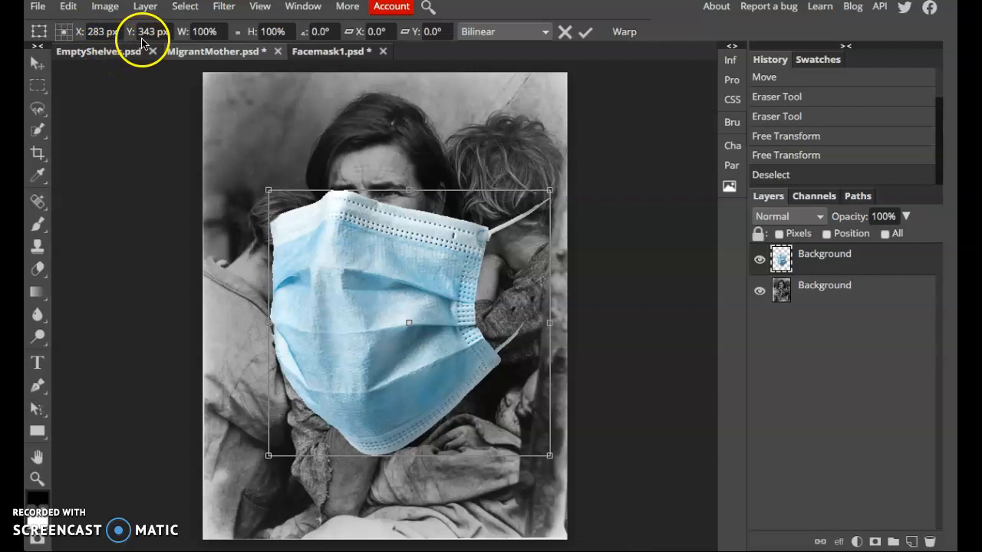
{"action": "left_click_drag", "start_coordinate": [551, 191], "coordinate": [476, 254]}
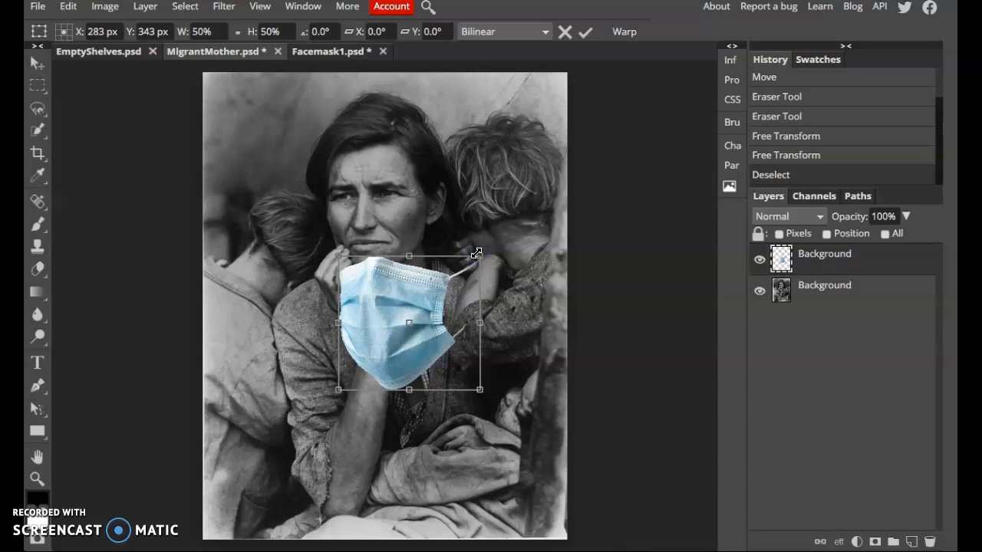
{"action": "left_click", "coordinate": [477, 254]}
{"action": "left_click_drag", "start_coordinate": [479, 254], "coordinate": [460, 269]}
{"action": "left_click_drag", "start_coordinate": [425, 310], "coordinate": [403, 245]}
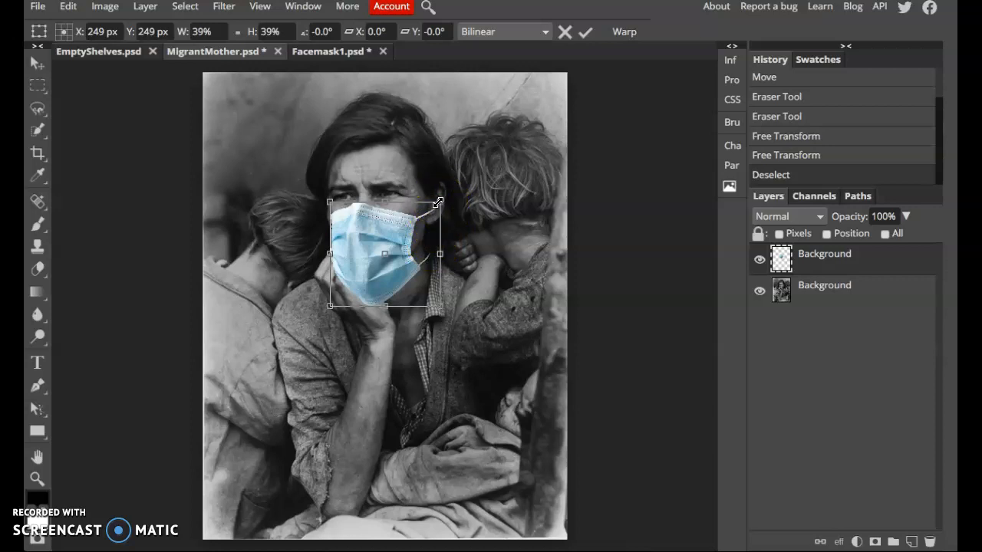
Step: Distort the mask by its corners, raising the upper strap toward her ear and drawing the lower corners up toward her chin
{"action": "left_click_drag", "start_coordinate": [437, 201], "coordinate": [448, 184]}
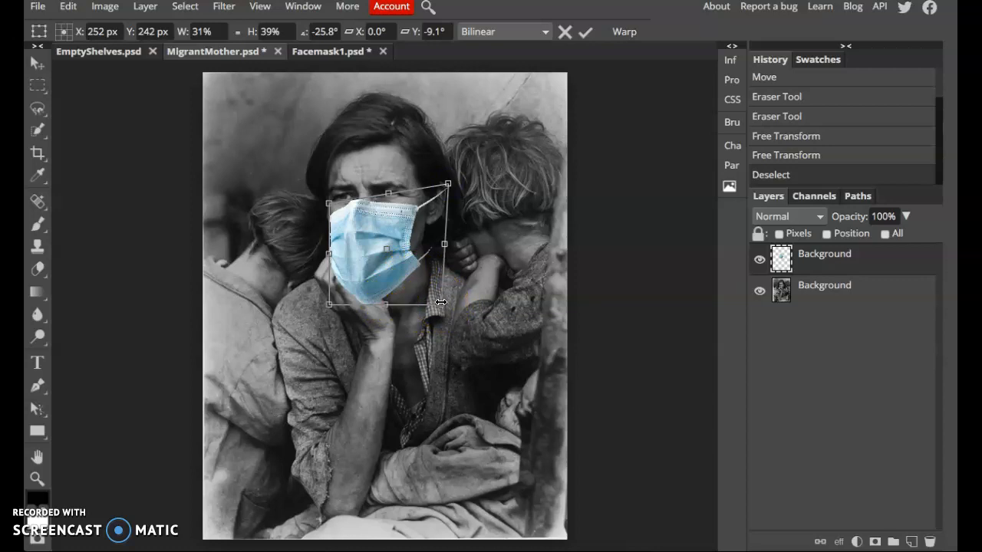
{"action": "left_click_drag", "start_coordinate": [439, 303], "coordinate": [435, 297]}
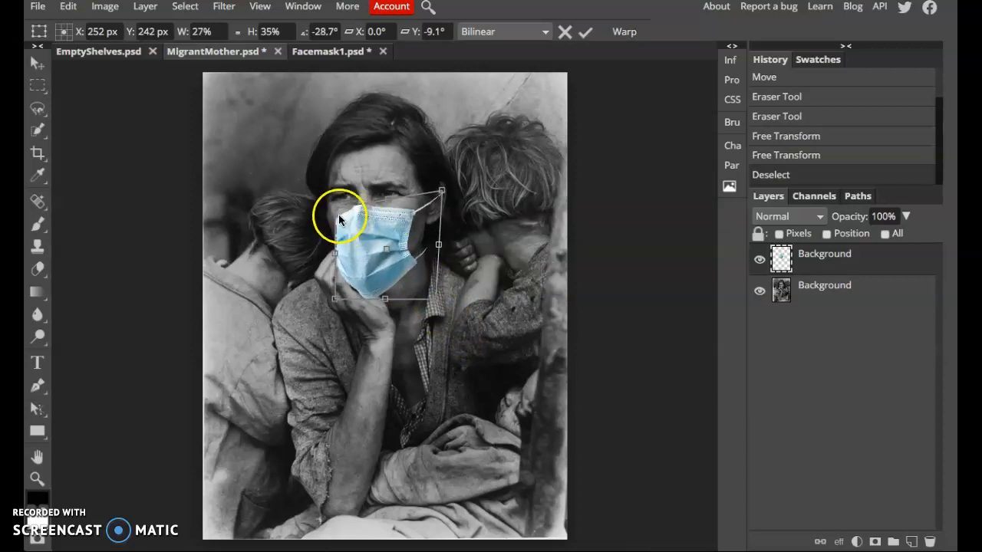
{"action": "left_click_drag", "start_coordinate": [338, 212], "coordinate": [334, 200]}
{"action": "left_click_drag", "start_coordinate": [335, 247], "coordinate": [330, 247]}
{"action": "left_click_drag", "start_coordinate": [330, 294], "coordinate": [340, 283]}
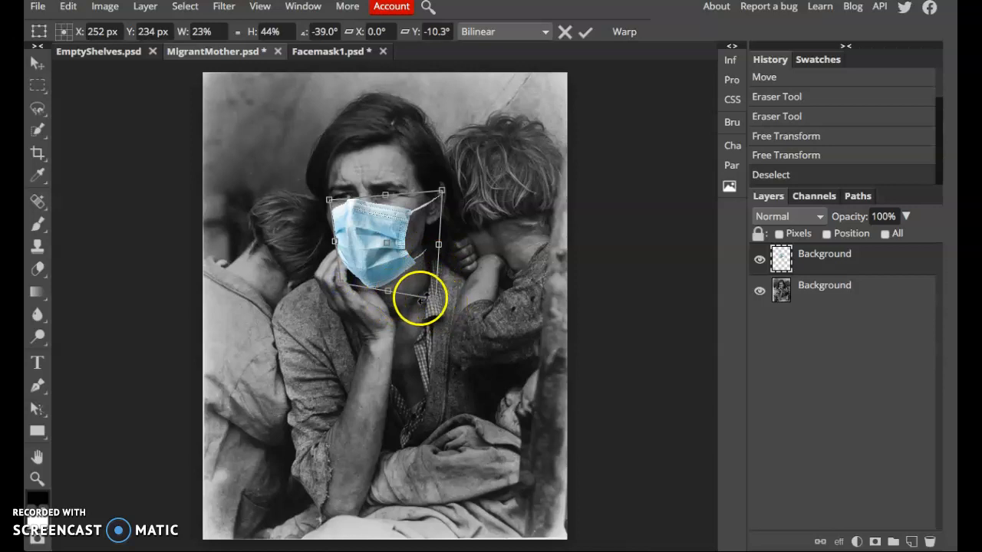
{"action": "mouse_move", "coordinate": [422, 299]}
{"action": "left_mouse_down"}
{"action": "mouse_move", "coordinate": [435, 290]}
{"action": "mouse_move", "coordinate": [428, 281]}
{"action": "left_mouse_up"}
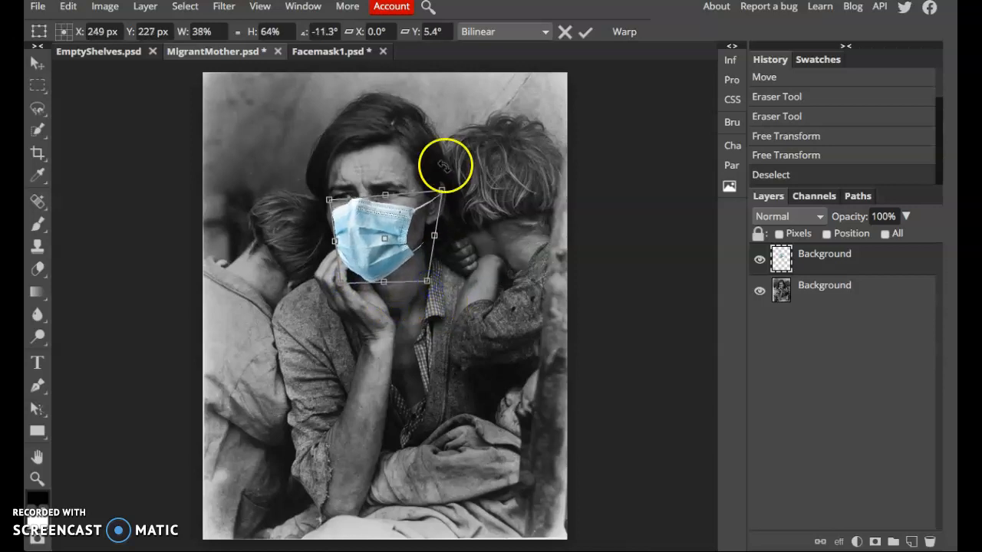
Step: Nudge the mask toward her ear, tuck its lower-left corner in along her fingers, and apply the transformation
{"action": "left_click_drag", "start_coordinate": [441, 191], "coordinate": [435, 183]}
{"action": "left_click_drag", "start_coordinate": [333, 241], "coordinate": [333, 247]}
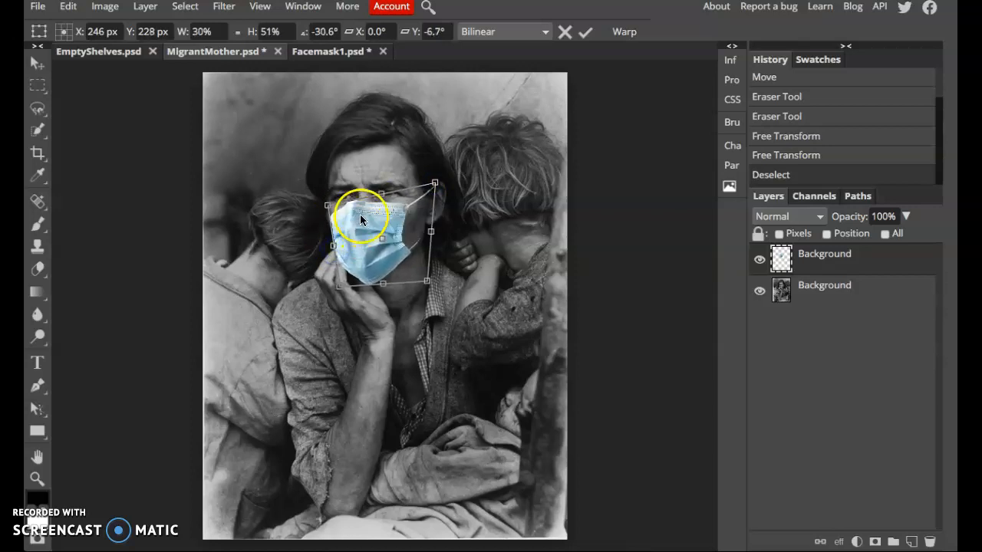
{"action": "left_click_drag", "start_coordinate": [363, 216], "coordinate": [369, 211]}
{"action": "left_click_drag", "start_coordinate": [341, 244], "coordinate": [332, 243]}
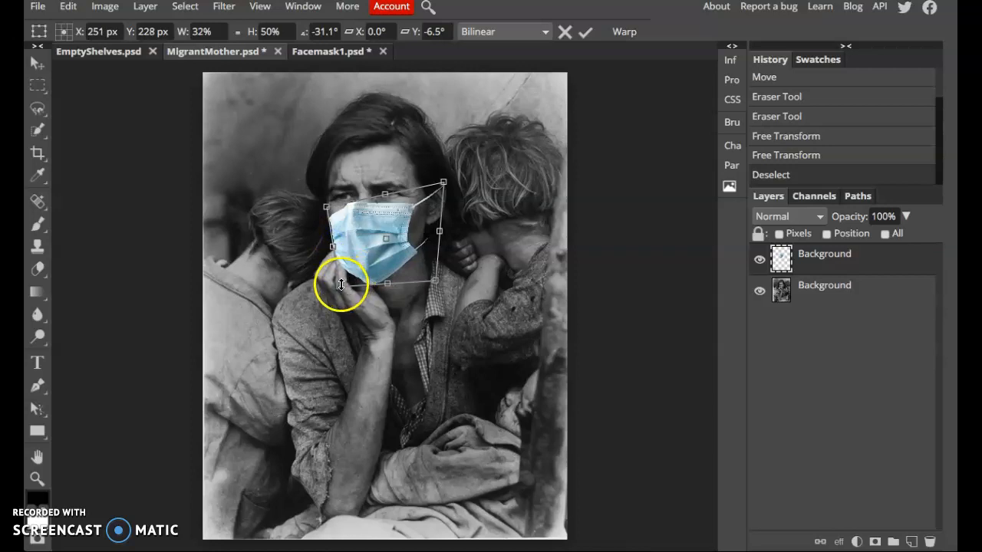
{"action": "left_click_drag", "start_coordinate": [340, 285], "coordinate": [347, 277]}
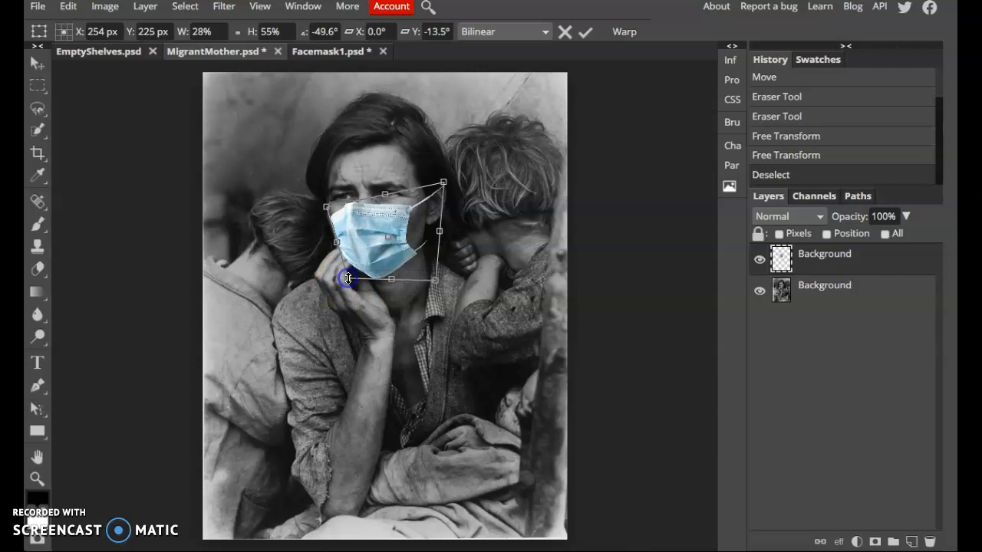
{"action": "left_click_drag", "start_coordinate": [343, 232], "coordinate": [336, 242]}
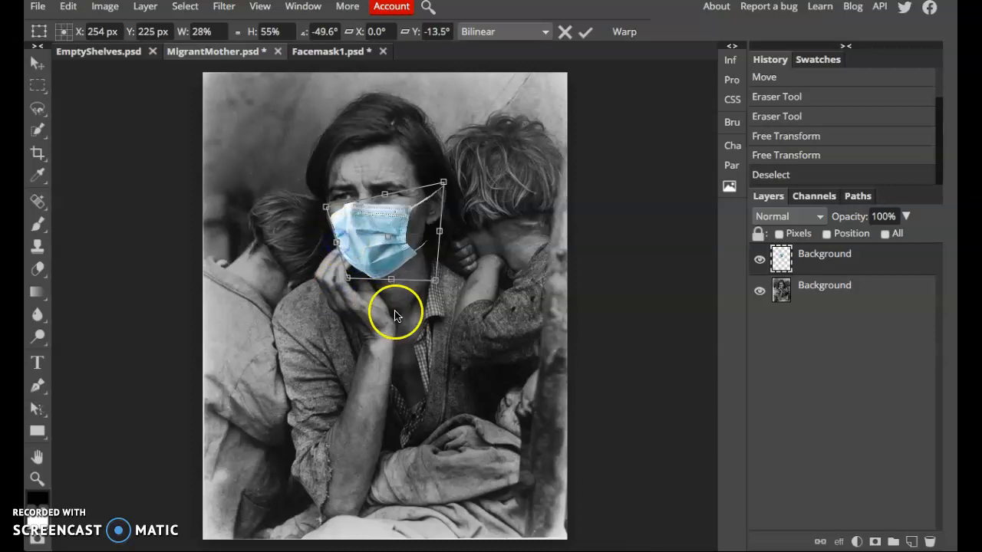
{"action": "double_click", "coordinate": [385, 261]}
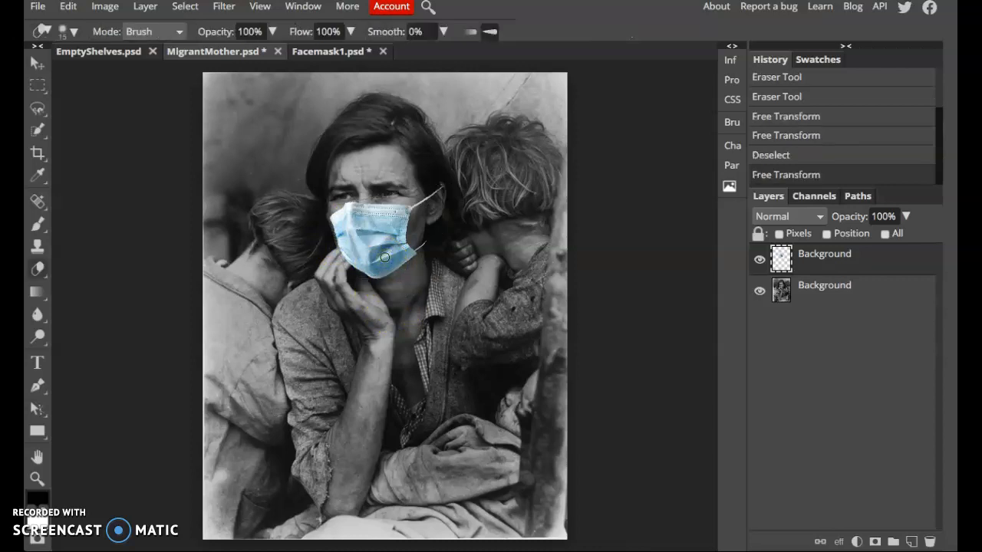
{"action": "mouse_move", "coordinate": [383, 269]}
{"action": "left_mouse_down"}
{"action": "mouse_move", "coordinate": [366, 272]}
{"action": "mouse_move", "coordinate": [337, 232]}
{"action": "mouse_move", "coordinate": [358, 240]}
{"action": "left_mouse_up"}
{"action": "mouse_move", "coordinate": [357, 240]}
{"action": "left_mouse_down"}
{"action": "mouse_move", "coordinate": [333, 232]}
{"action": "mouse_move", "coordinate": [351, 240]}
{"action": "mouse_move", "coordinate": [402, 219]}
{"action": "mouse_move", "coordinate": [352, 214]}
{"action": "mouse_move", "coordinate": [363, 211]}
{"action": "mouse_move", "coordinate": [364, 227]}
{"action": "mouse_move", "coordinate": [399, 242]}
{"action": "left_mouse_up"}
{"action": "left_click", "coordinate": [287, 36]}
Step: Free-transform the mask again, rotating it to about -0.7° and widening it to about 111% toward her ear
{"action": "left_click", "coordinate": [69, 6]}
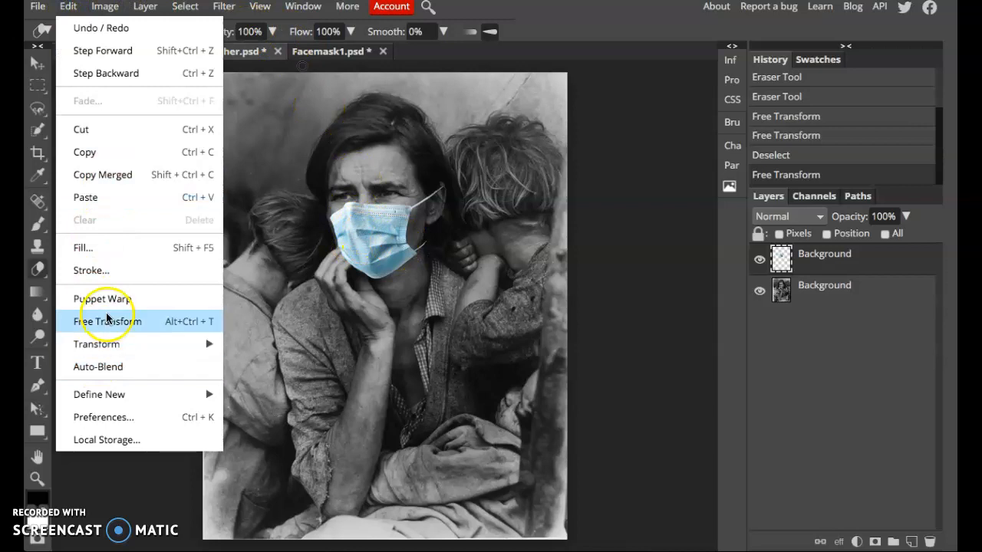
{"action": "left_click", "coordinate": [108, 321]}
{"action": "left_click_drag", "start_coordinate": [329, 232], "coordinate": [329, 231]}
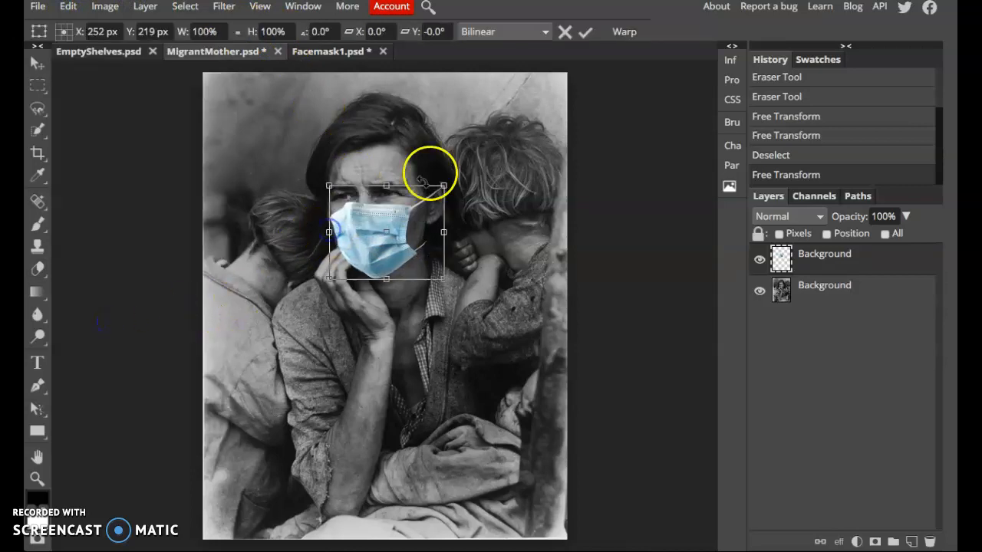
{"action": "left_click_drag", "start_coordinate": [454, 179], "coordinate": [458, 173]}
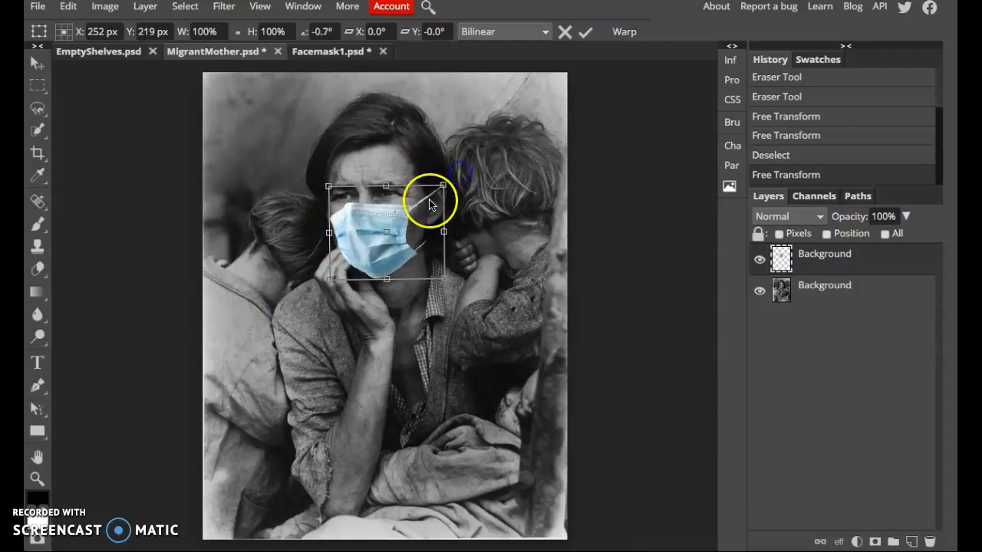
{"action": "left_click_drag", "start_coordinate": [388, 224], "coordinate": [329, 231]}
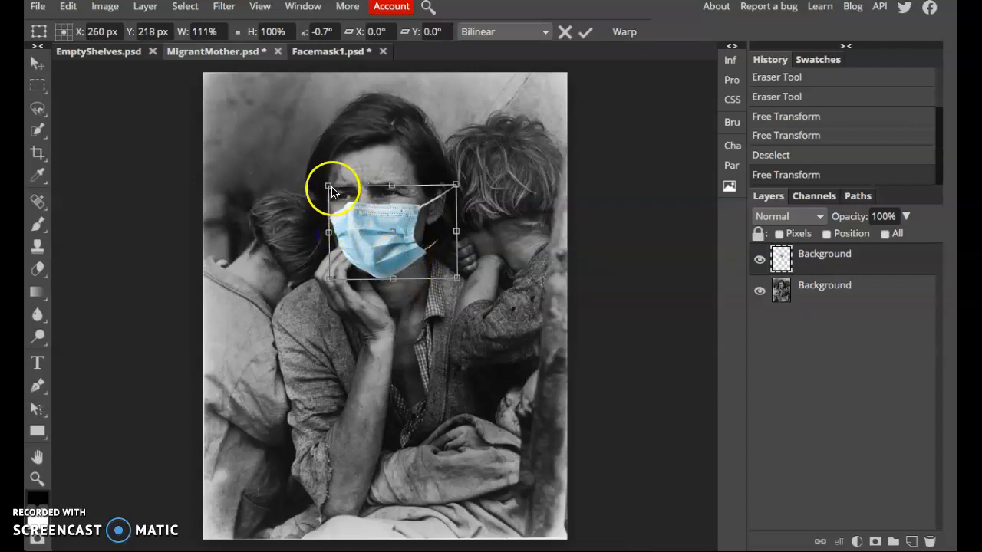
Step: Slant the mask's left side by pulling its upper-left corner inward, and extend its left edge back over the cheek
{"action": "left_click_drag", "start_coordinate": [327, 186], "coordinate": [340, 187]}
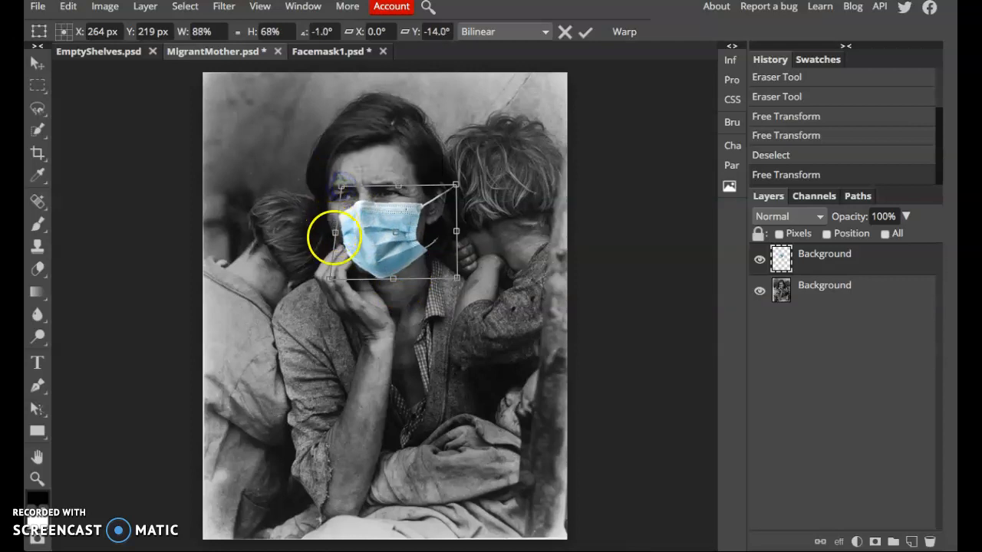
{"action": "left_click_drag", "start_coordinate": [335, 237], "coordinate": [327, 231]}
{"action": "left_click", "coordinate": [423, 195]}
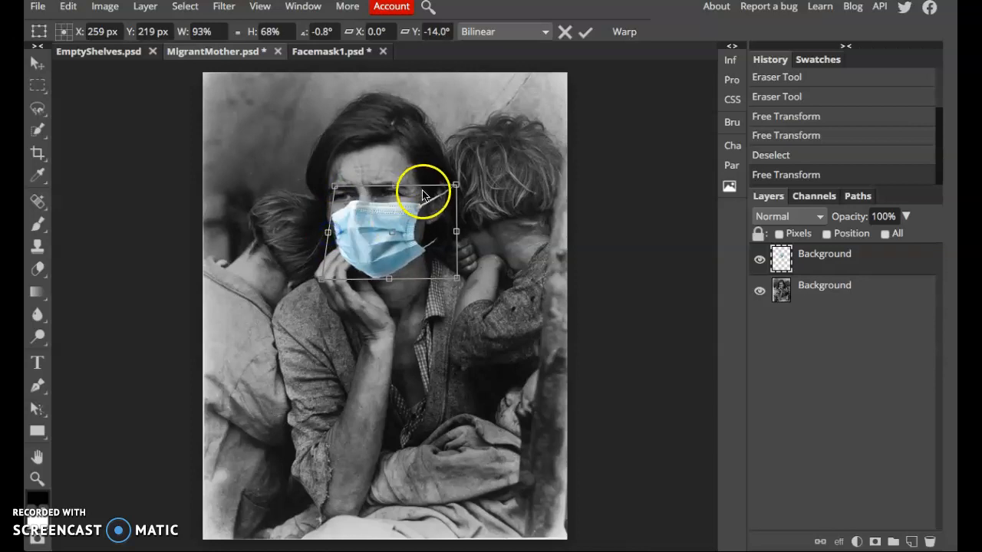
{"action": "left_click_drag", "start_coordinate": [334, 187], "coordinate": [339, 188]}
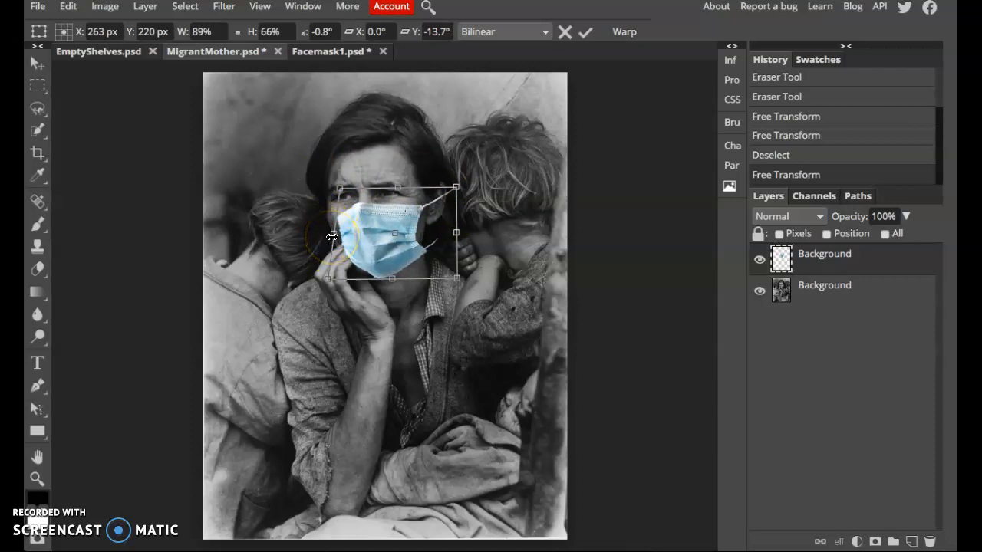
{"action": "mouse_move", "coordinate": [336, 186]}
{"action": "left_mouse_down"}
{"action": "mouse_move", "coordinate": [328, 190]}
{"action": "mouse_move", "coordinate": [335, 185]}
{"action": "left_mouse_up"}
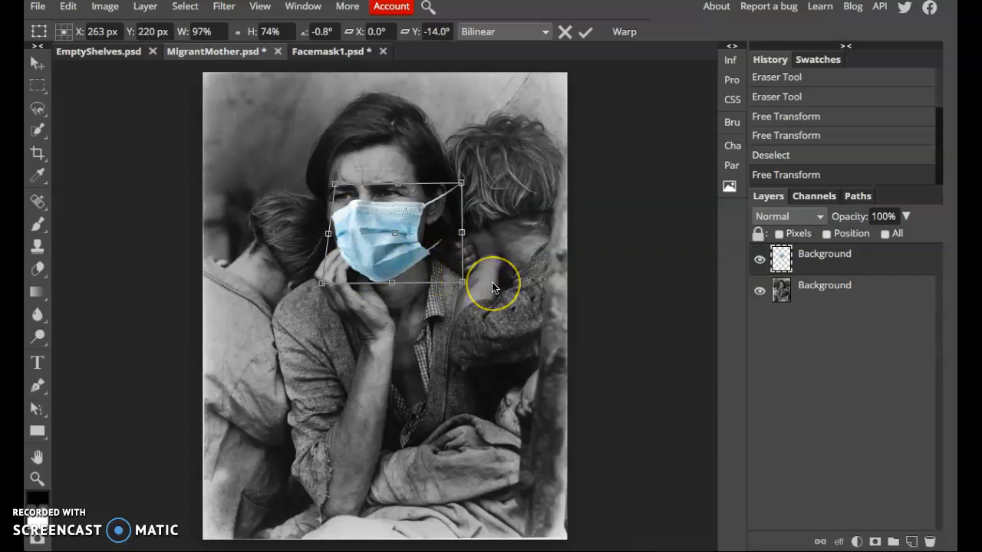
Step: Shrink the mask slightly from its right corners and stretch its upper-left corner outward over the cheek
{"action": "left_click_drag", "start_coordinate": [461, 283], "coordinate": [452, 260]}
{"action": "left_click_drag", "start_coordinate": [455, 183], "coordinate": [457, 182]}
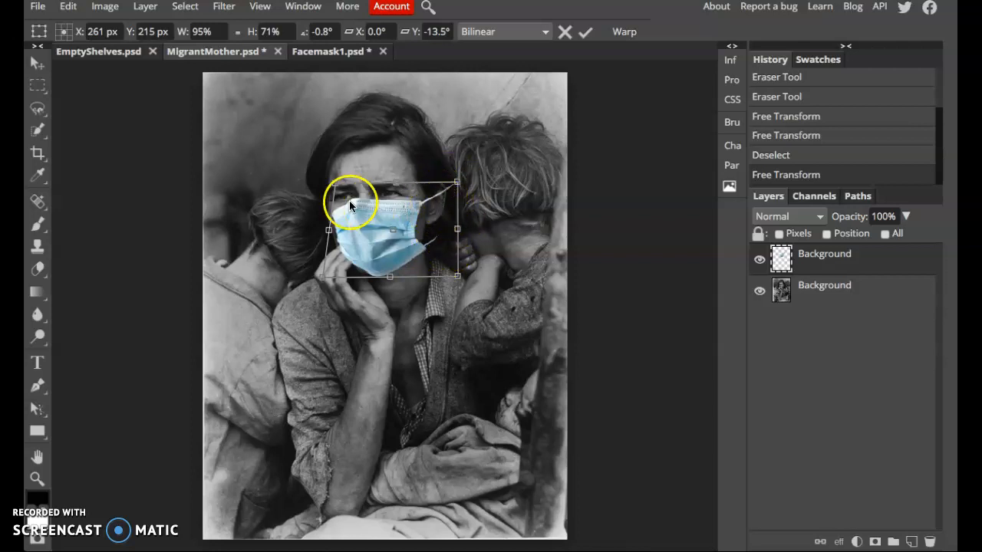
{"action": "left_click_drag", "start_coordinate": [335, 182], "coordinate": [330, 181]}
{"action": "left_click", "coordinate": [460, 173]}
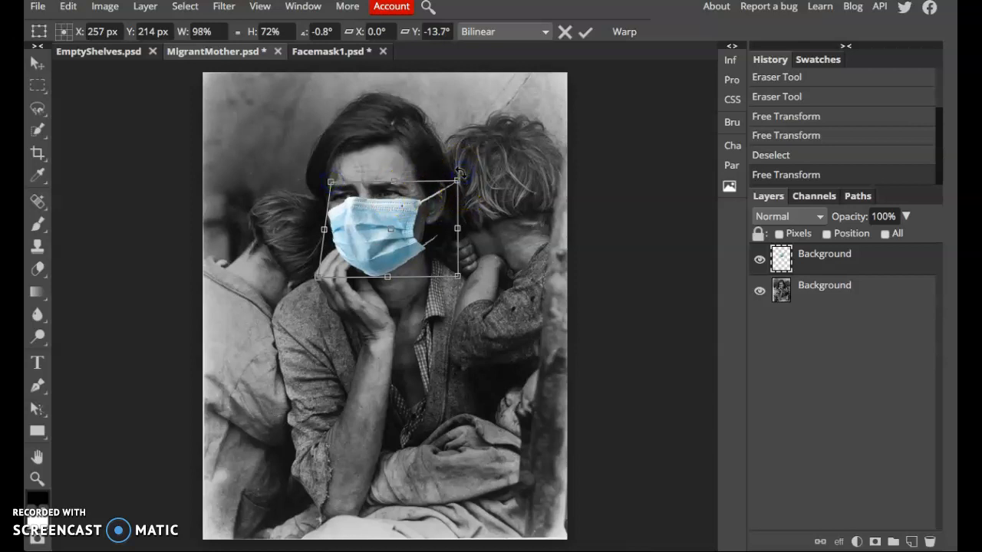
Step: Refine the mask's fit from its right corners and left edge to about 98% width, 70% height and -0.4°, and apply the transformation
{"action": "left_click_drag", "start_coordinate": [460, 174], "coordinate": [462, 182]}
{"action": "left_click_drag", "start_coordinate": [368, 247], "coordinate": [371, 254]}
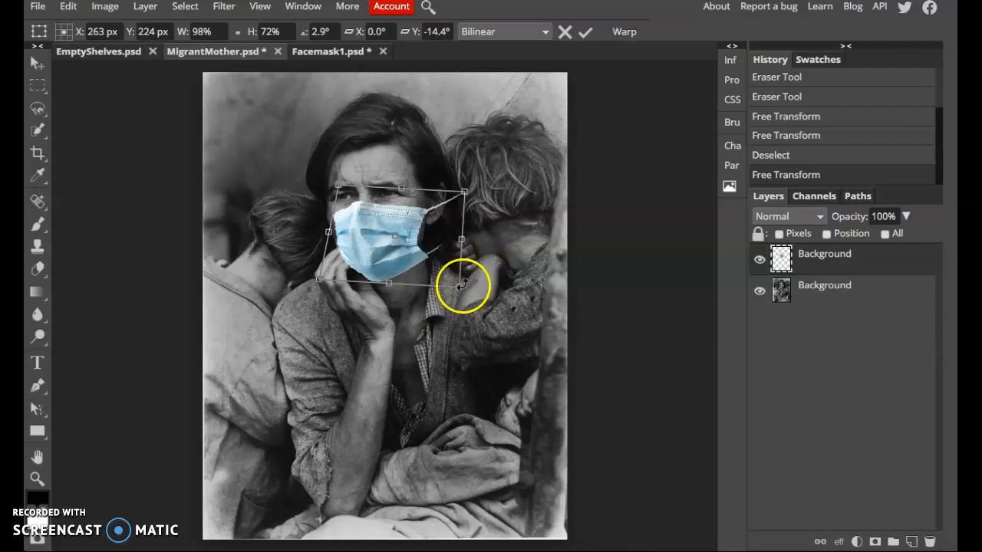
{"action": "left_click_drag", "start_coordinate": [456, 283], "coordinate": [446, 276]}
{"action": "left_click_drag", "start_coordinate": [464, 191], "coordinate": [452, 184]}
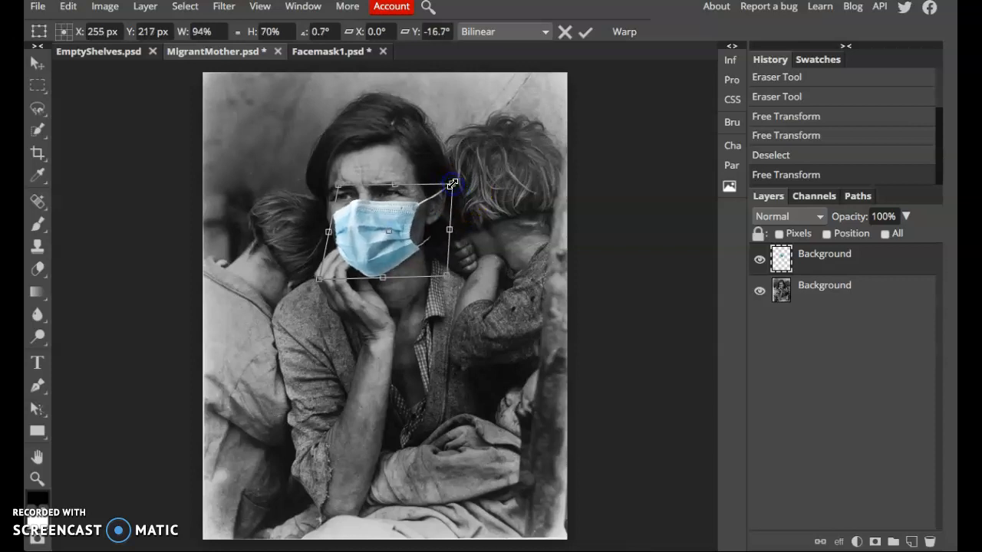
{"action": "left_click_drag", "start_coordinate": [329, 227], "coordinate": [326, 233]}
{"action": "left_click", "coordinate": [397, 284]}
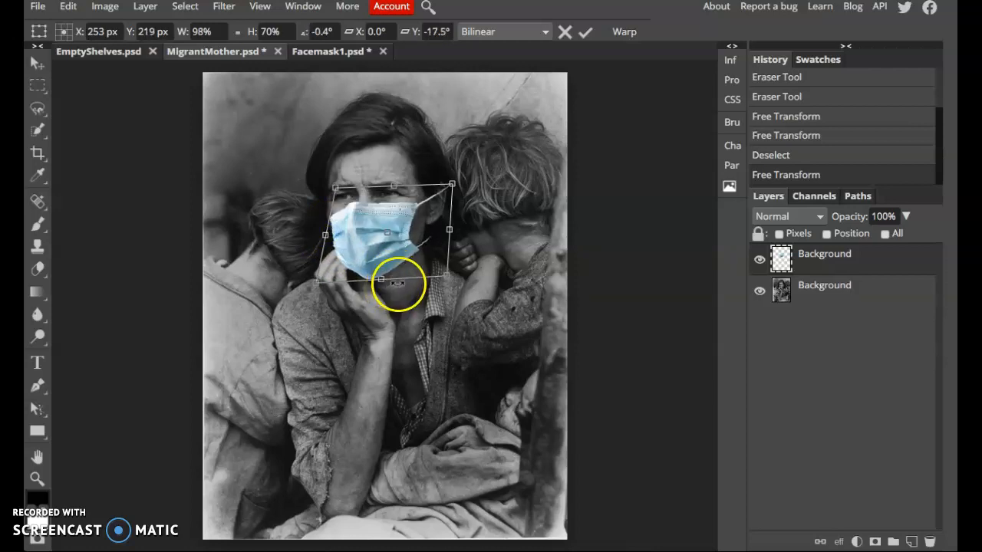
{"action": "key", "text": "Return"}
Step: Erase the excess ends of the mask's upper and lower straps near her ear and jaw with the Eraser tool
{"action": "key", "text": "e"}
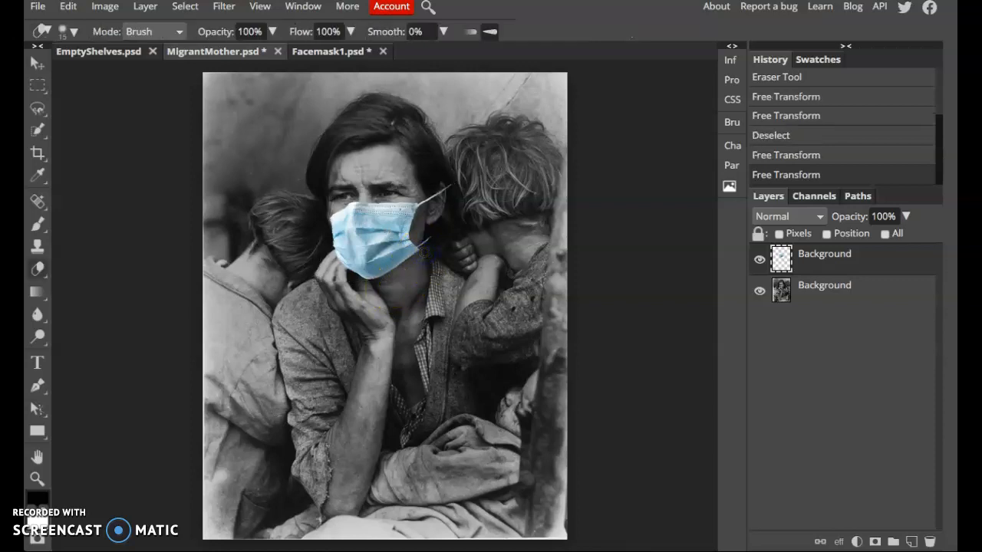
{"action": "mouse_move", "coordinate": [424, 252]}
{"action": "left_mouse_down"}
{"action": "mouse_move", "coordinate": [395, 213]}
{"action": "mouse_move", "coordinate": [357, 219]}
{"action": "mouse_move", "coordinate": [376, 223]}
{"action": "mouse_move", "coordinate": [370, 234]}
{"action": "mouse_move", "coordinate": [402, 276]}
{"action": "left_mouse_up"}
{"action": "mouse_move", "coordinate": [421, 248]}
{"action": "left_mouse_down"}
{"action": "mouse_move", "coordinate": [434, 248]}
{"action": "mouse_move", "coordinate": [434, 192]}
{"action": "mouse_move", "coordinate": [446, 192]}
{"action": "left_mouse_up"}
{"action": "left_click", "coordinate": [37, 270]}
{"action": "mouse_move", "coordinate": [438, 201]}
{"action": "left_mouse_down"}
{"action": "mouse_move", "coordinate": [456, 187]}
{"action": "mouse_move", "coordinate": [444, 188]}
{"action": "left_mouse_up"}
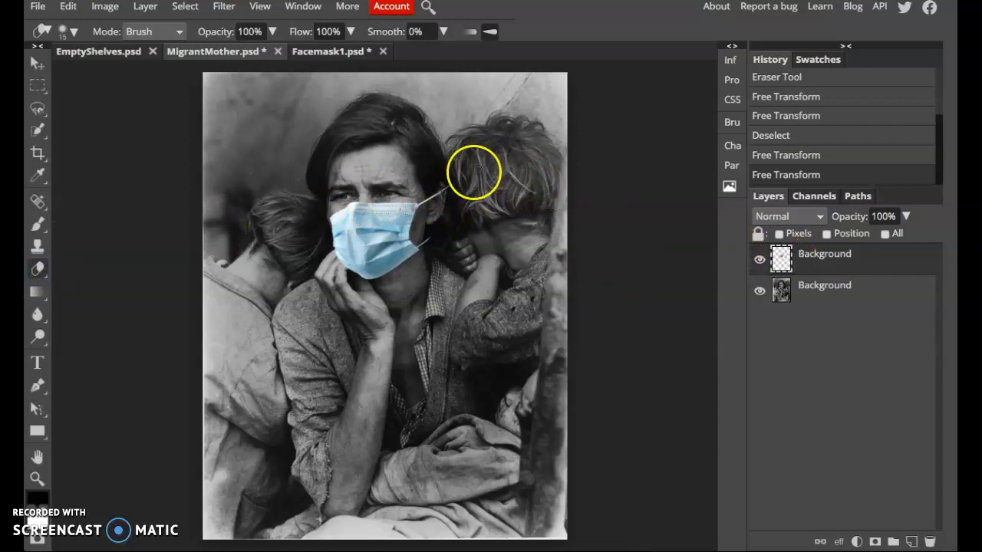
{"action": "left_click", "coordinate": [435, 195]}
{"action": "mouse_move", "coordinate": [429, 239]}
{"action": "left_mouse_down"}
{"action": "mouse_move", "coordinate": [438, 207]}
{"action": "mouse_move", "coordinate": [427, 193]}
{"action": "mouse_move", "coordinate": [429, 201]}
{"action": "left_mouse_up"}
{"action": "left_click_drag", "start_coordinate": [449, 256], "coordinate": [451, 266]}
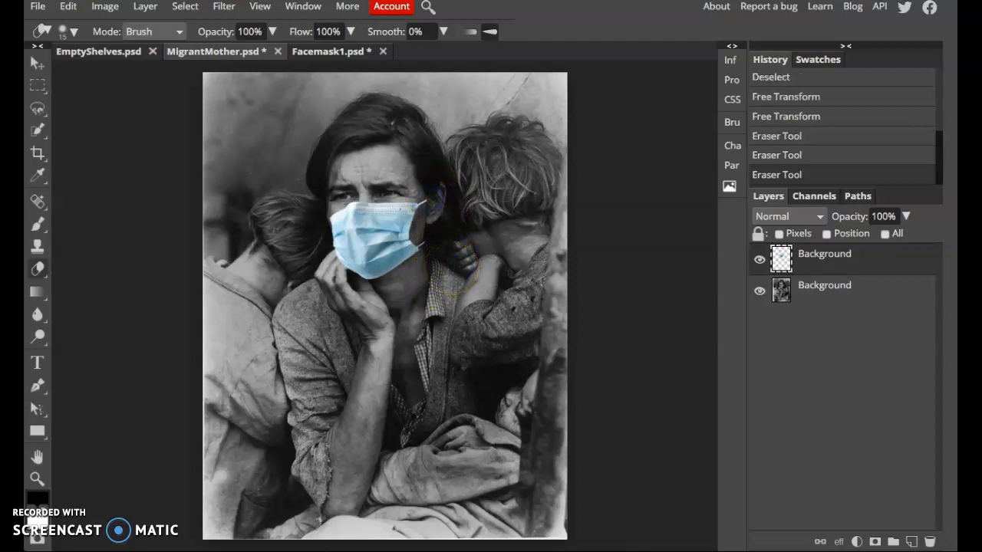
{"action": "key", "text": "ctrl+z"}
{"action": "mouse_move", "coordinate": [438, 170]}
{"action": "left_mouse_down"}
{"action": "mouse_move", "coordinate": [433, 201]}
{"action": "mouse_move", "coordinate": [478, 210]}
{"action": "mouse_move", "coordinate": [488, 247]}
{"action": "mouse_move", "coordinate": [410, 269]}
{"action": "mouse_move", "coordinate": [335, 268]}
{"action": "mouse_move", "coordinate": [371, 285]}
{"action": "left_mouse_up"}
Step: Add a Black & White adjustment layer above the face mask layer, keeping its default settings
{"action": "left_click", "coordinate": [857, 542]}
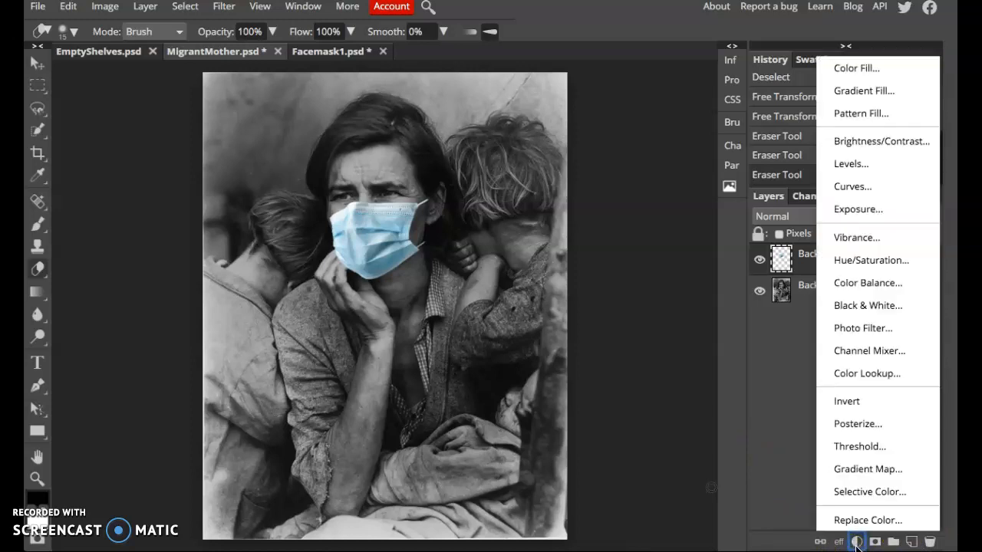
{"action": "left_click", "coordinate": [868, 306]}
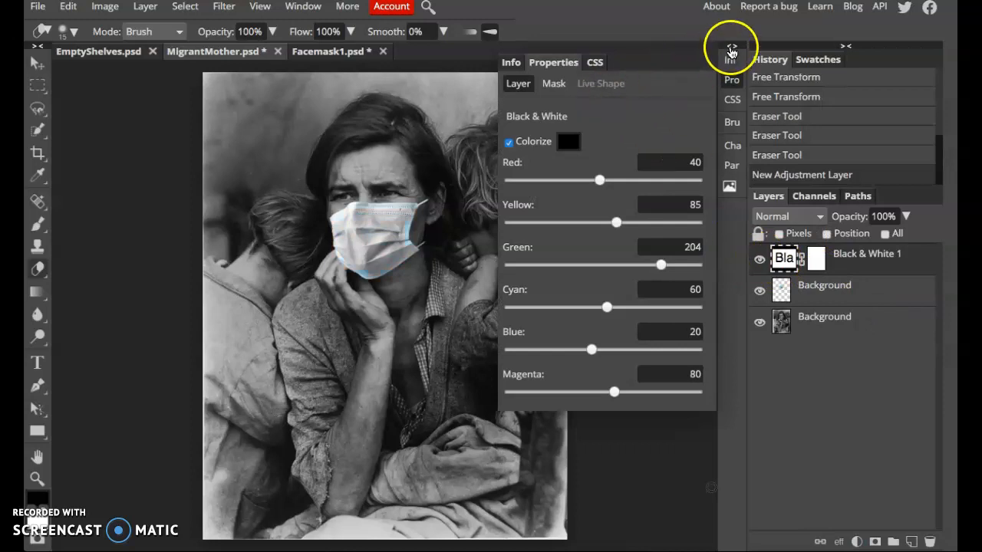
{"action": "left_click", "coordinate": [729, 46]}
{"action": "left_click", "coordinate": [610, 46]}
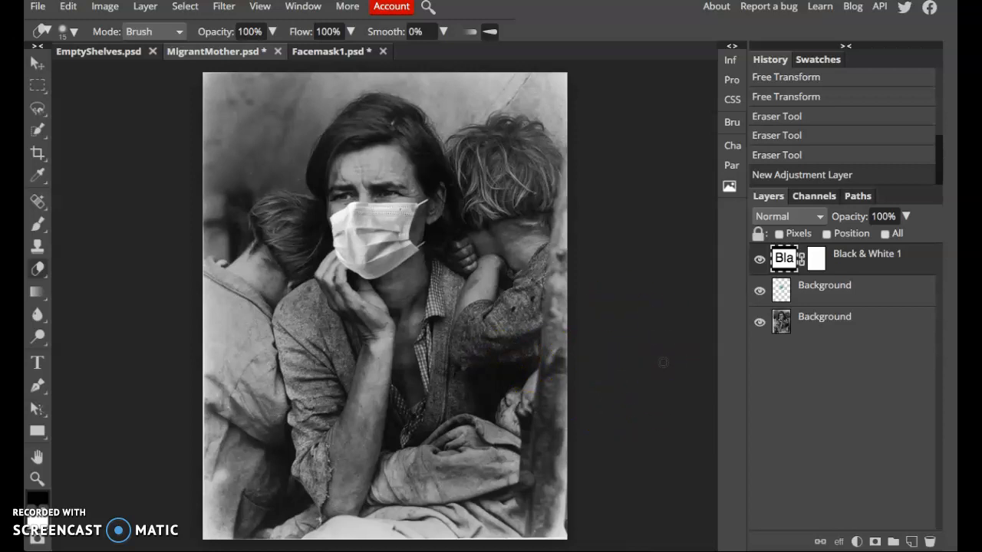
Step: Add a white raster mask to the face mask layer beneath the Black & White adjustment
{"action": "left_click", "coordinate": [787, 293]}
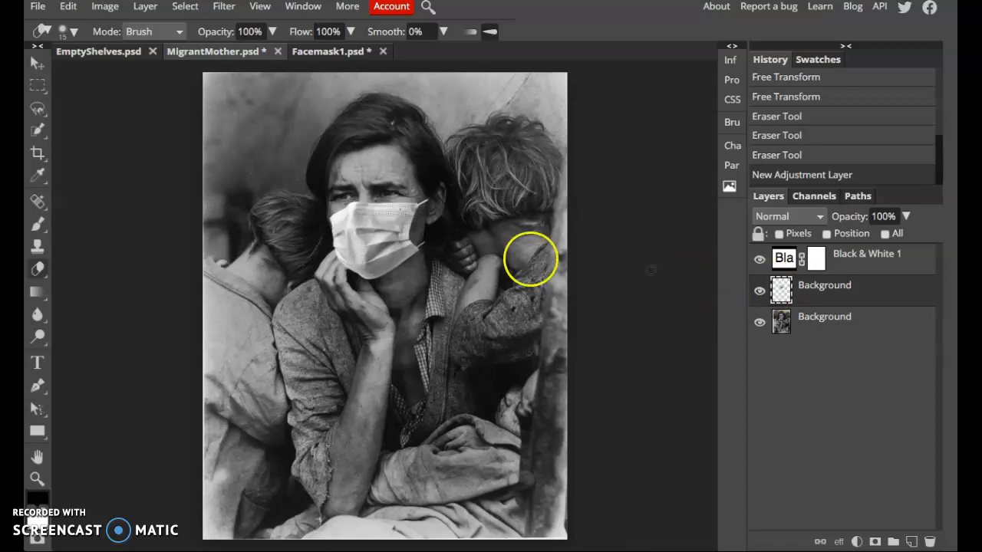
{"action": "mouse_move", "coordinate": [348, 273]}
{"action": "left_mouse_down"}
{"action": "mouse_move", "coordinate": [349, 259]}
{"action": "mouse_move", "coordinate": [352, 239]}
{"action": "mouse_move", "coordinate": [363, 251]}
{"action": "mouse_move", "coordinate": [364, 240]}
{"action": "mouse_move", "coordinate": [373, 261]}
{"action": "mouse_move", "coordinate": [357, 261]}
{"action": "mouse_move", "coordinate": [331, 284]}
{"action": "mouse_move", "coordinate": [321, 278]}
{"action": "mouse_move", "coordinate": [346, 258]}
{"action": "left_mouse_up"}
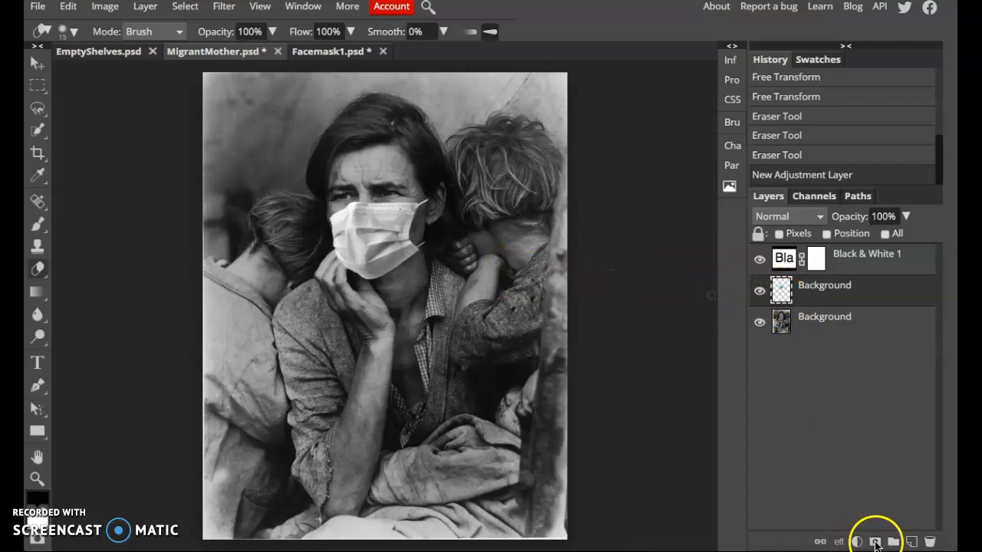
{"action": "left_click", "coordinate": [781, 295]}
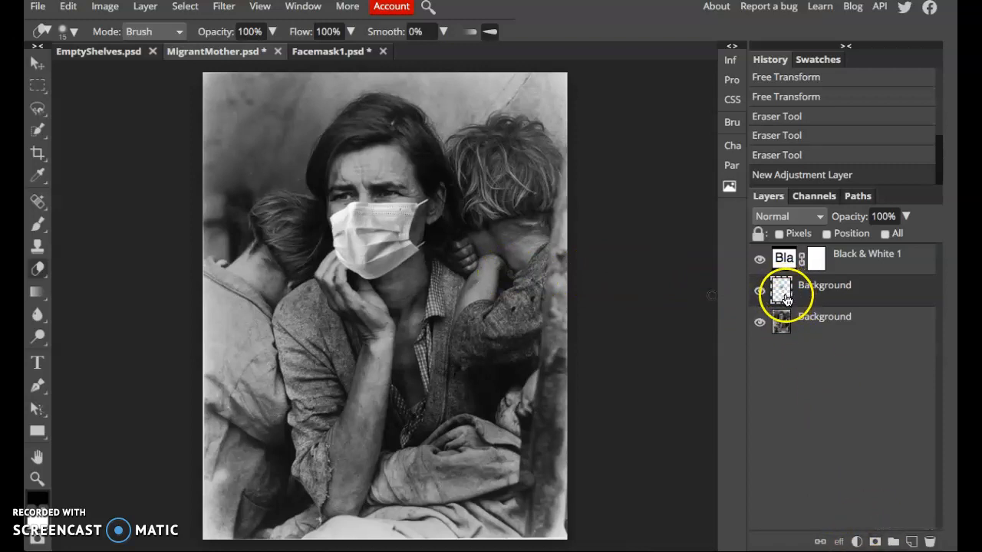
{"action": "left_click", "coordinate": [875, 541]}
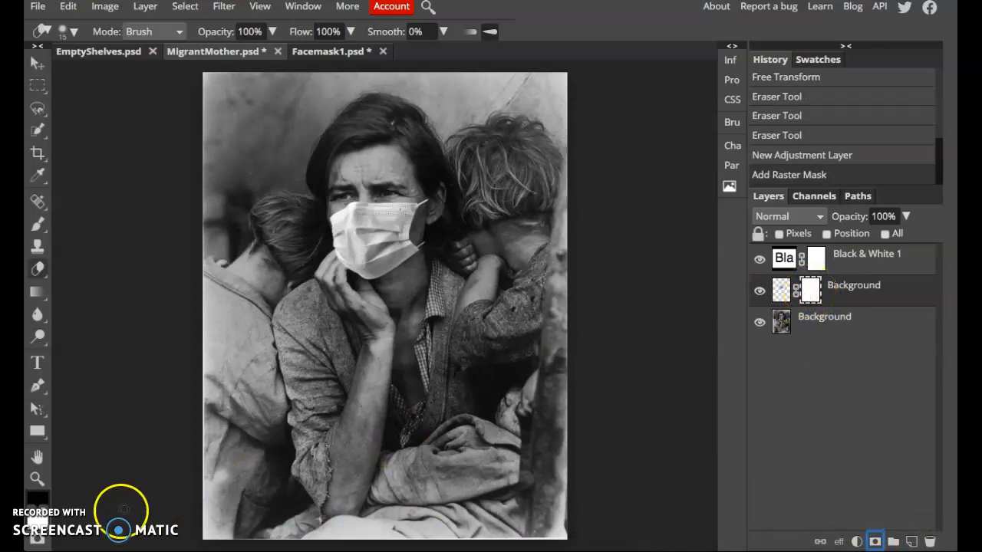
Step: Keep black as the foreground color, choose the Brush tool, and lower the face mask layer's opacity to 60%
{"action": "left_click", "coordinate": [43, 501]}
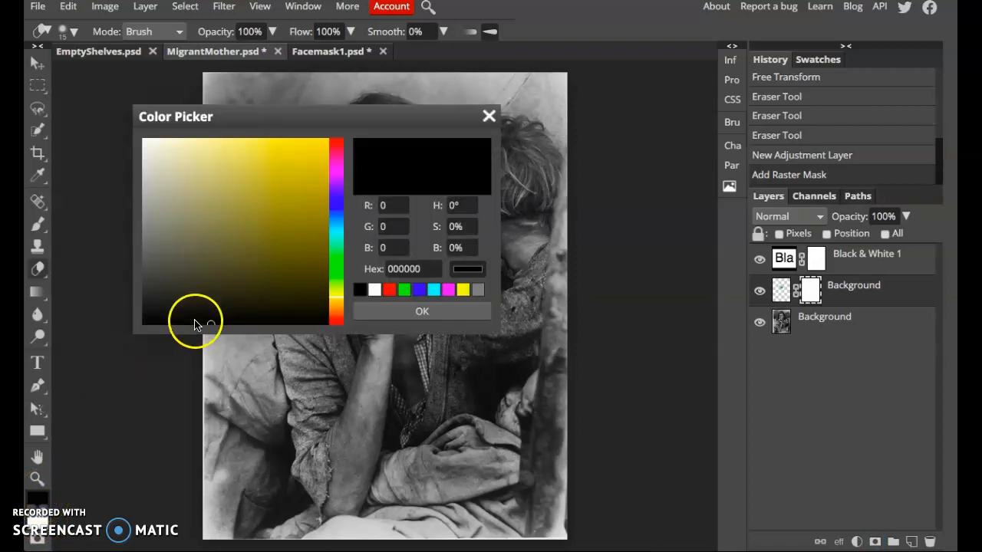
{"action": "left_click", "coordinate": [491, 116]}
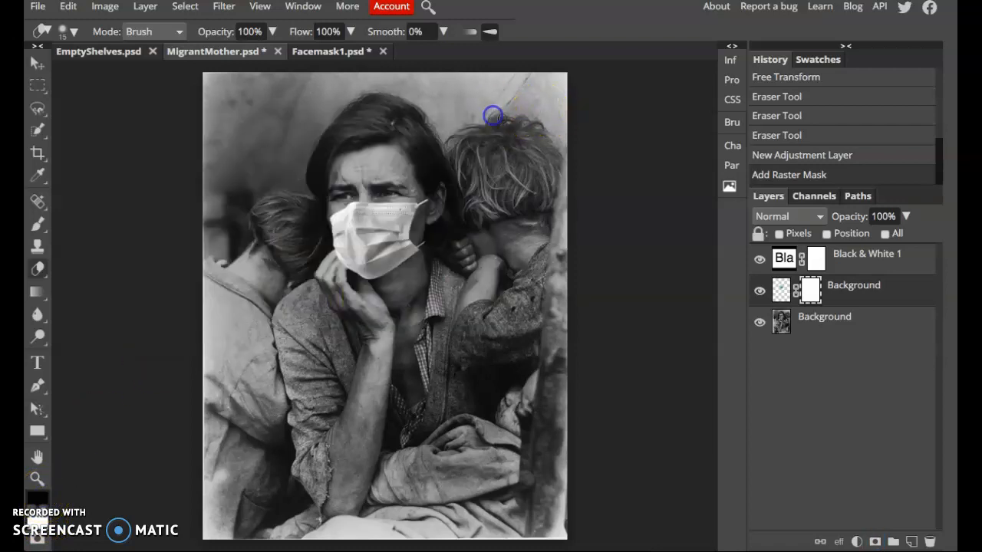
{"action": "left_click", "coordinate": [37, 223]}
{"action": "left_click_drag", "start_coordinate": [358, 226], "coordinate": [350, 246]}
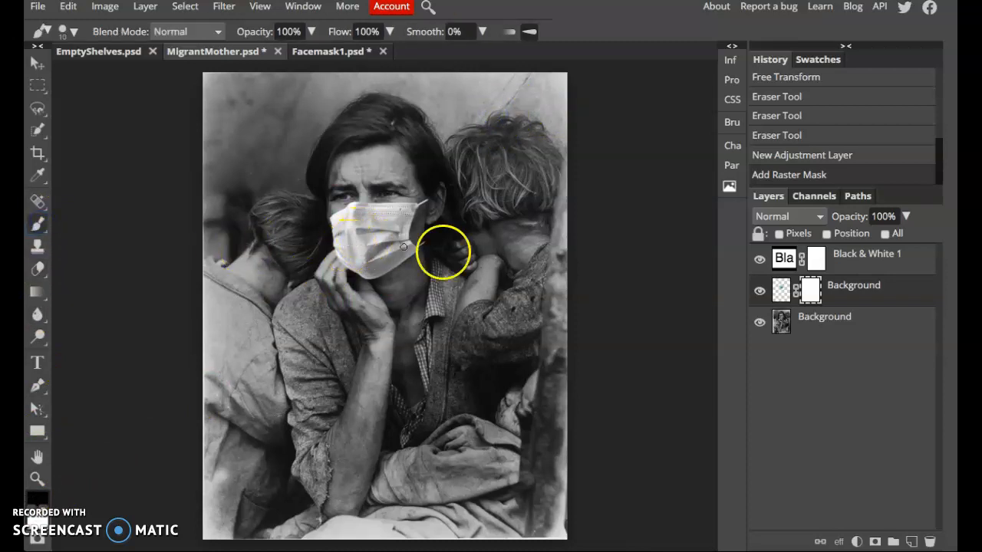
{"action": "left_click", "coordinate": [906, 218]}
{"action": "left_click_drag", "start_coordinate": [908, 239], "coordinate": [883, 239]}
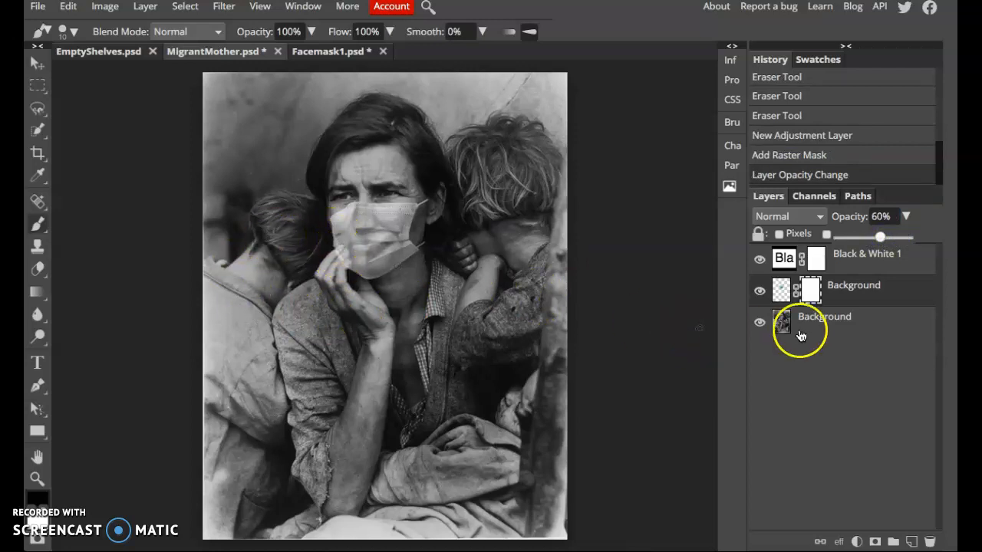
Step: Paint black on the face mask layer's raster mask over her fingertips so the fingers sit in front of the face mask
{"action": "left_click", "coordinate": [811, 291]}
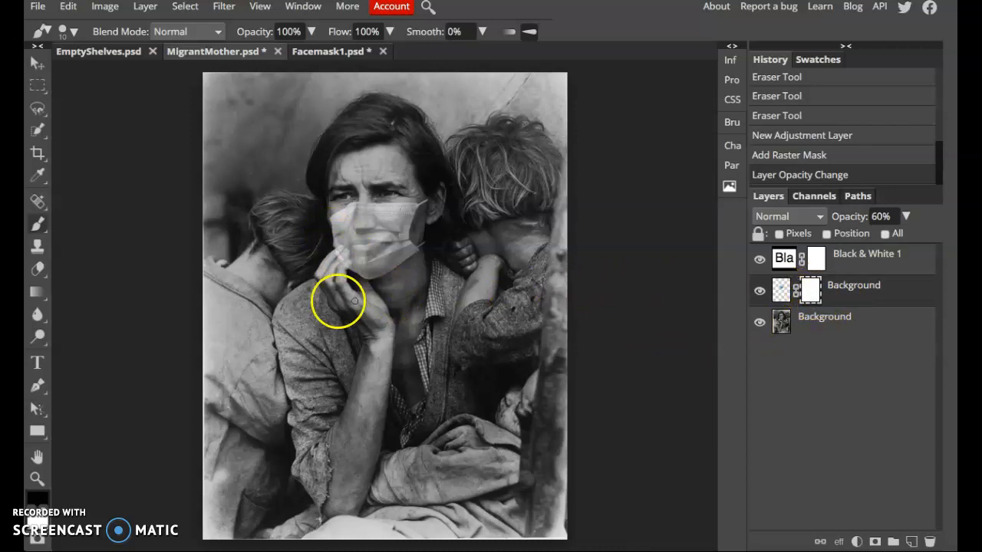
{"action": "left_click", "coordinate": [338, 249]}
{"action": "left_click_drag", "start_coordinate": [336, 253], "coordinate": [334, 257]}
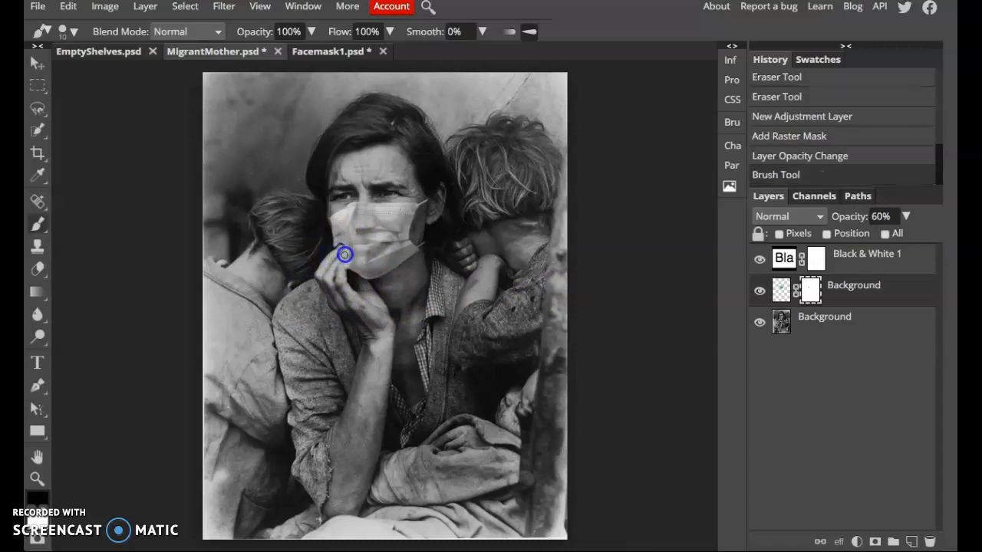
{"action": "left_click_drag", "start_coordinate": [343, 254], "coordinate": [343, 258]}
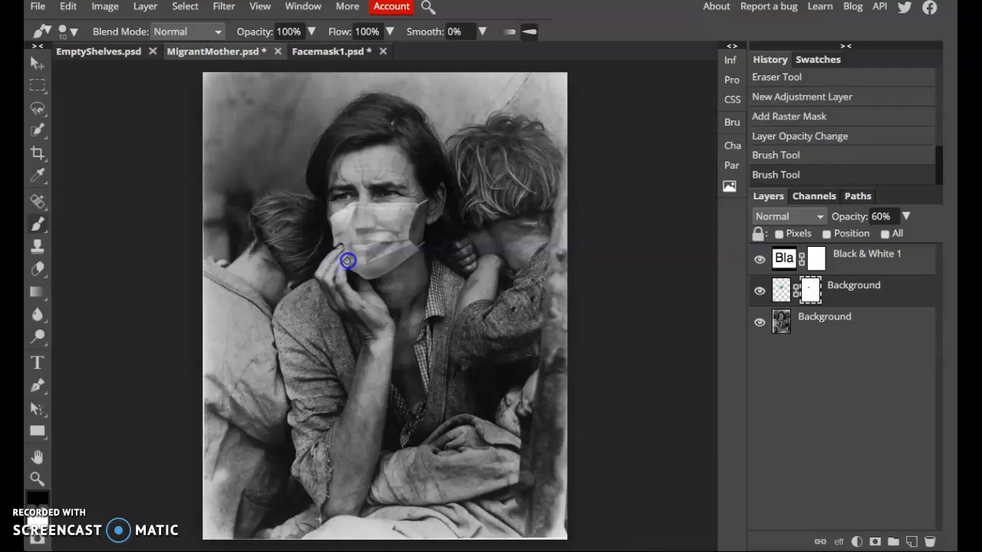
{"action": "left_click", "coordinate": [343, 264]}
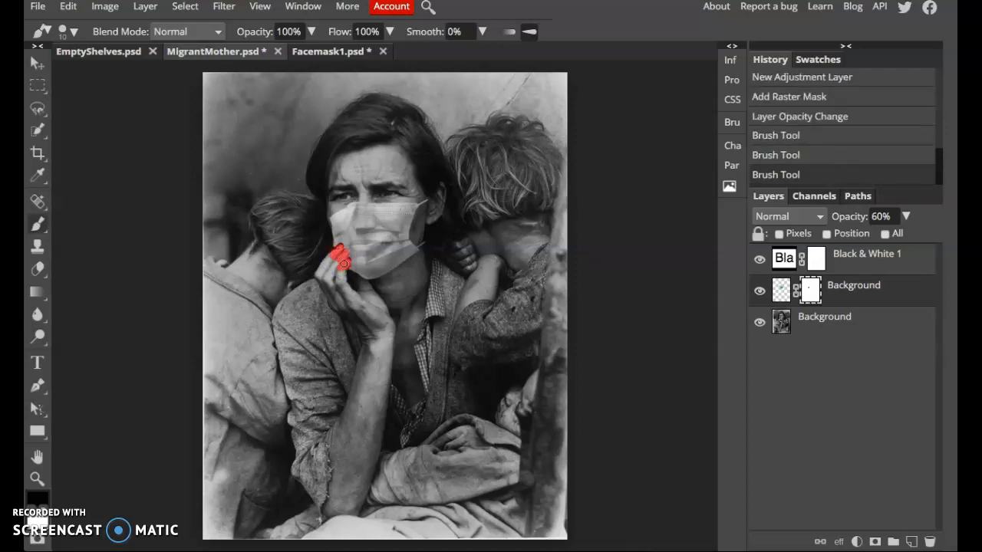
{"action": "mouse_move", "coordinate": [340, 268]}
{"action": "left_mouse_down"}
{"action": "mouse_move", "coordinate": [342, 252]}
{"action": "mouse_move", "coordinate": [344, 276]}
{"action": "left_mouse_up"}
{"action": "left_click", "coordinate": [808, 291]}
{"action": "left_click_drag", "start_coordinate": [338, 259], "coordinate": [341, 256]}
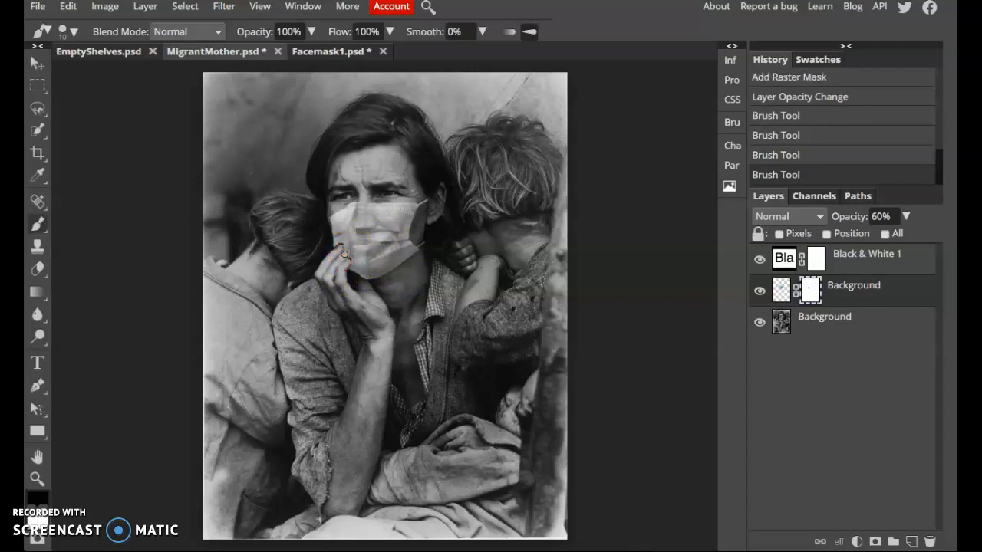
{"action": "mouse_move", "coordinate": [344, 266]}
{"action": "left_mouse_down"}
{"action": "mouse_move", "coordinate": [351, 252]}
{"action": "mouse_move", "coordinate": [361, 284]}
{"action": "mouse_move", "coordinate": [490, 324]}
{"action": "left_mouse_up"}
Step: Restore the face mask layer's opacity to 100%
{"action": "left_click", "coordinate": [798, 317]}
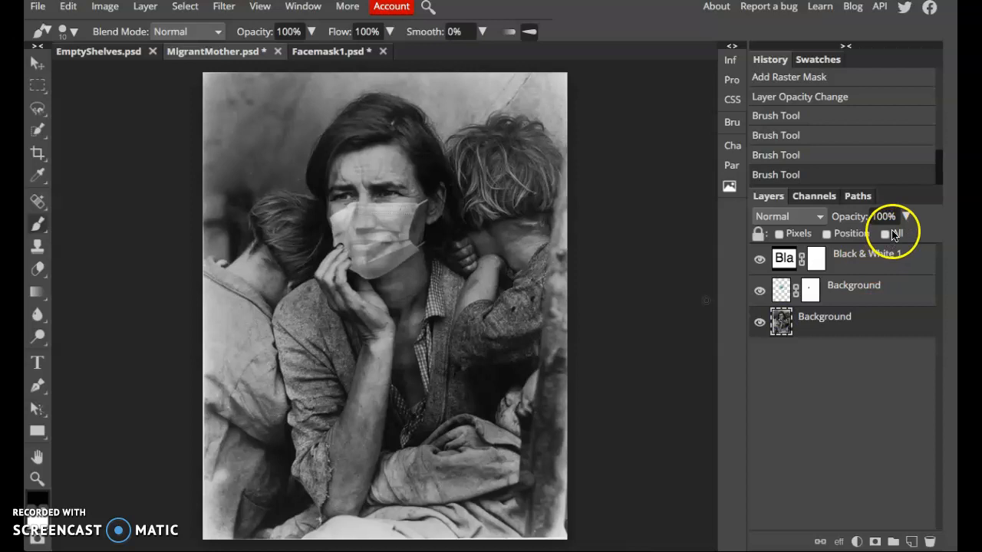
{"action": "left_click", "coordinate": [784, 296]}
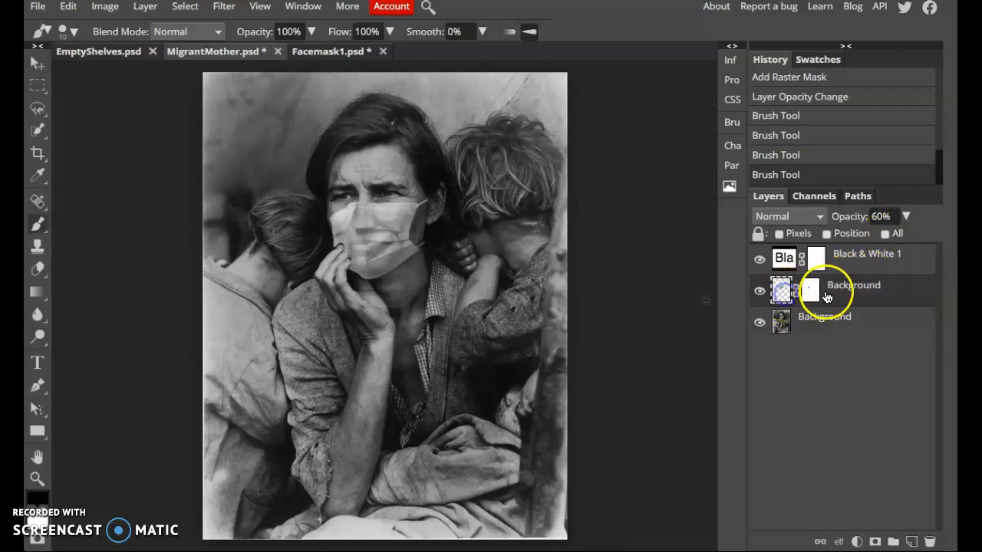
{"action": "left_click", "coordinate": [906, 220]}
{"action": "left_click_drag", "start_coordinate": [879, 237], "coordinate": [930, 241]}
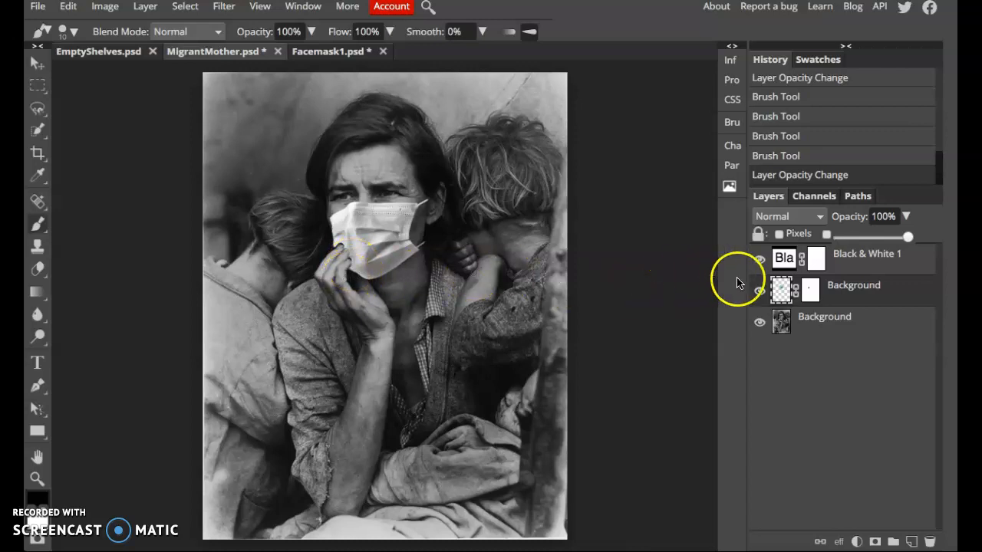
Step: Paint white on the face mask layer's raster mask around her fingertips to restore overly hidden parts of the face mask
{"action": "left_click", "coordinate": [810, 289]}
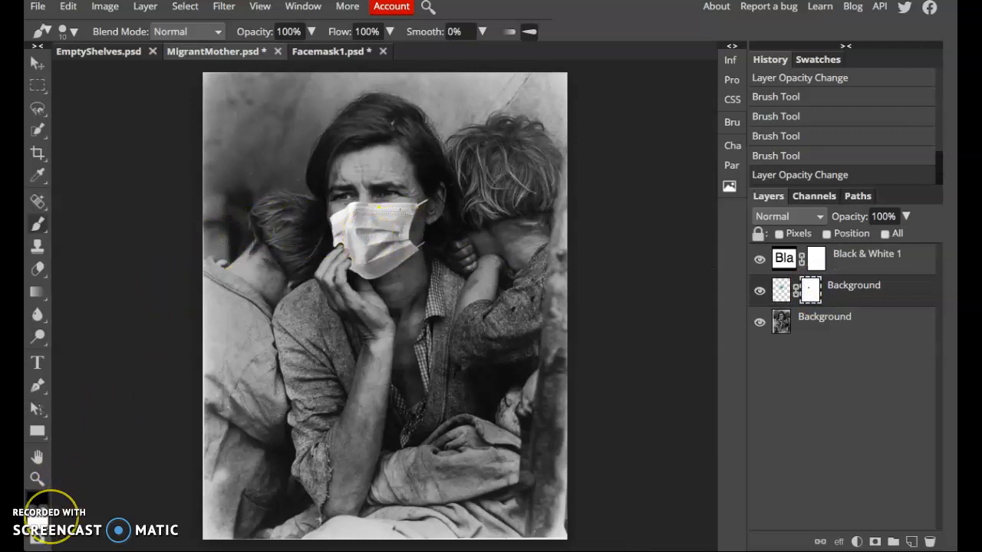
{"action": "left_click", "coordinate": [48, 509]}
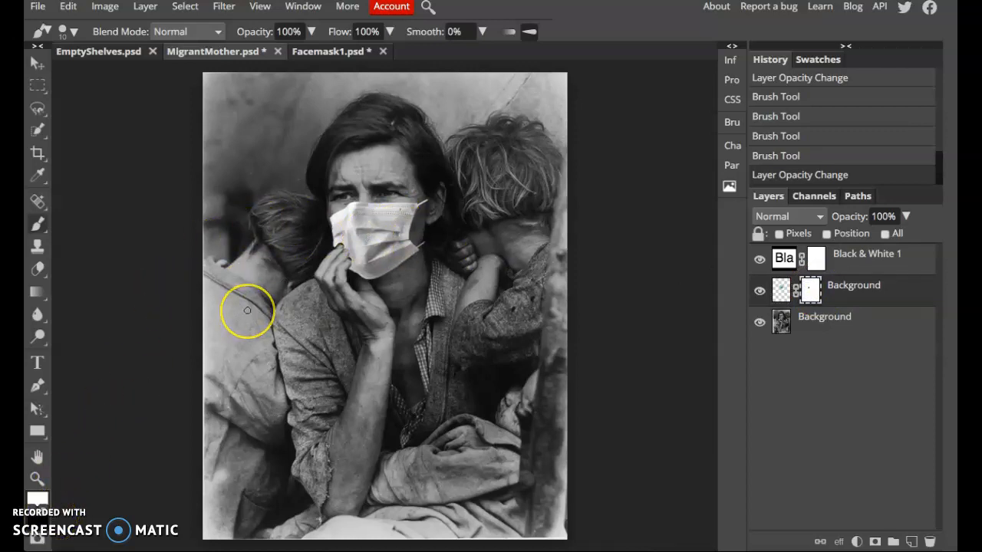
{"action": "key", "text": "ctrl+plus"}
{"action": "mouse_move", "coordinate": [266, 193]}
{"action": "left_mouse_down"}
{"action": "mouse_move", "coordinate": [300, 169]}
{"action": "mouse_move", "coordinate": [289, 180]}
{"action": "left_mouse_up"}
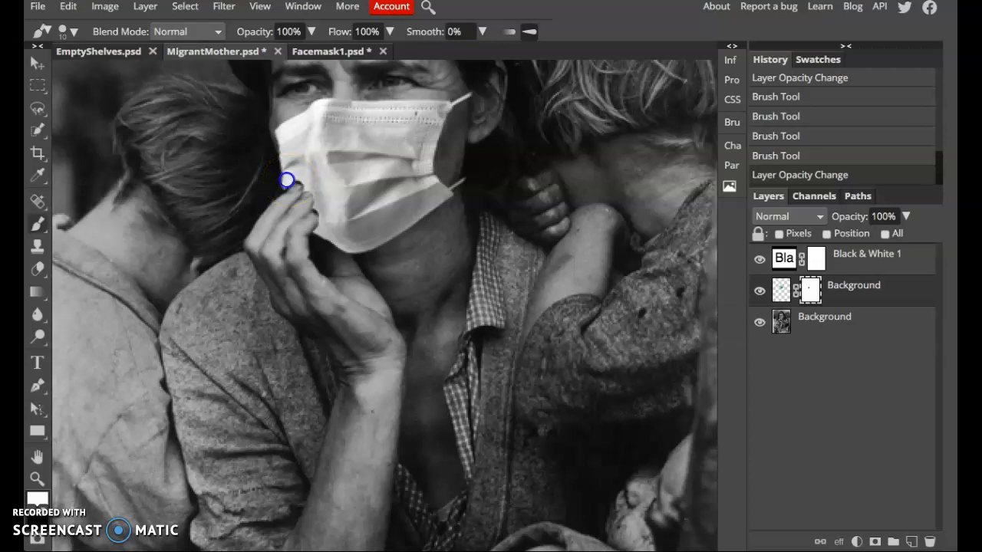
{"action": "left_click", "coordinate": [303, 178]}
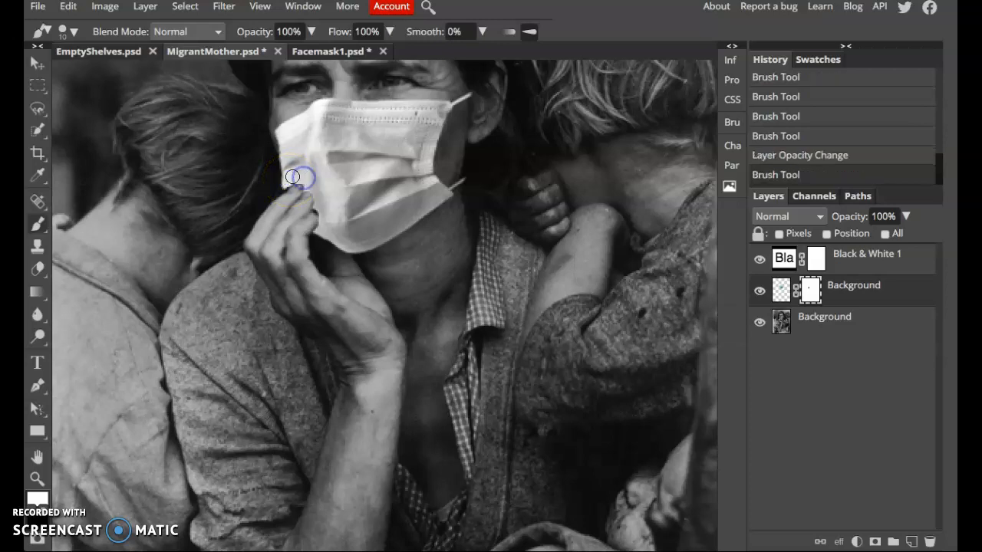
{"action": "left_click", "coordinate": [281, 185]}
{"action": "left_click_drag", "start_coordinate": [295, 193], "coordinate": [320, 208]}
{"action": "left_click", "coordinate": [281, 187]}
{"action": "left_click", "coordinate": [263, 208]}
{"action": "left_click", "coordinate": [342, 160]}
{"action": "left_click_drag", "start_coordinate": [342, 160], "coordinate": [337, 202]}
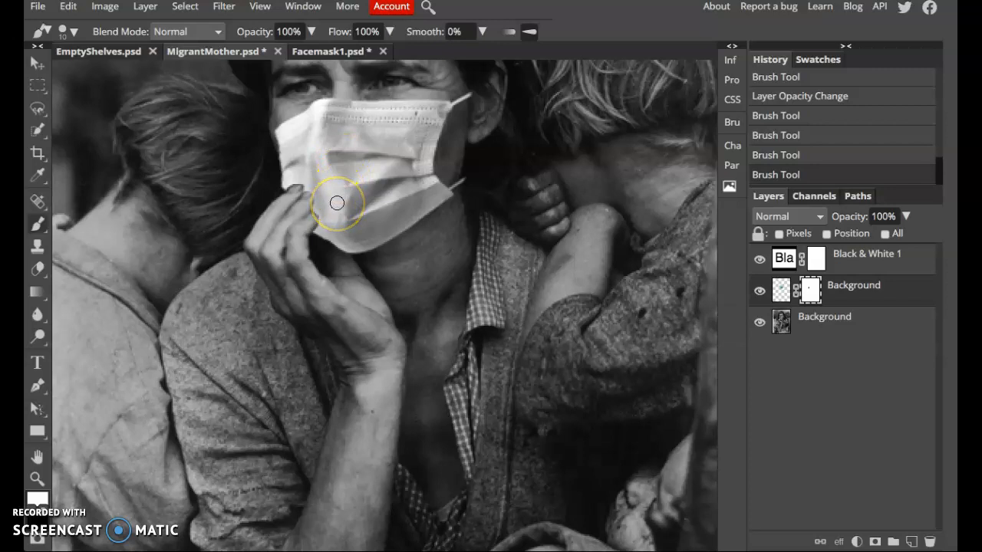
{"action": "key", "text": "ctrl+0"}
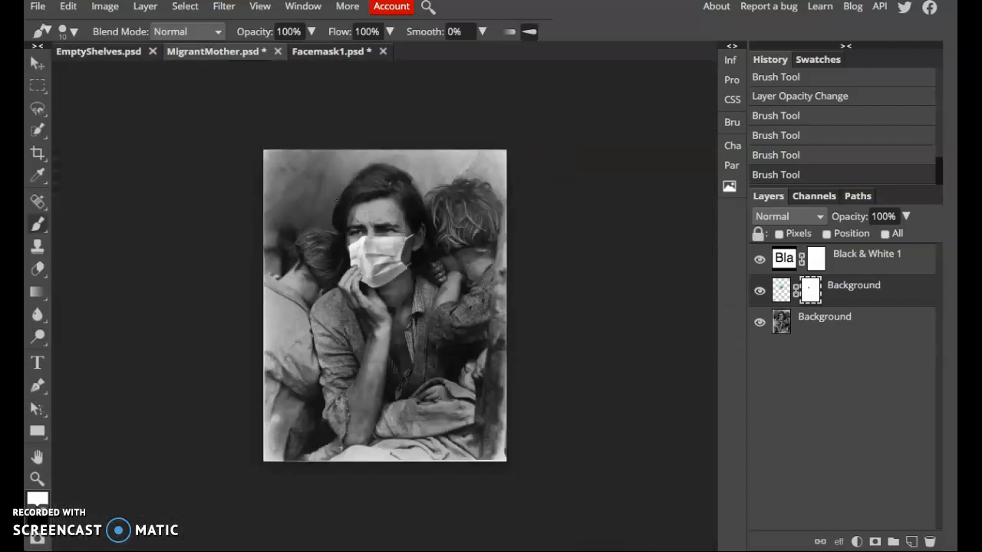
{"action": "mouse_move", "coordinate": [361, 253]}
{"action": "left_mouse_down"}
{"action": "mouse_move", "coordinate": [410, 278]}
{"action": "mouse_move", "coordinate": [430, 260]}
{"action": "mouse_move", "coordinate": [410, 255]}
{"action": "mouse_move", "coordinate": [422, 231]}
{"action": "mouse_move", "coordinate": [387, 299]}
{"action": "left_mouse_up"}
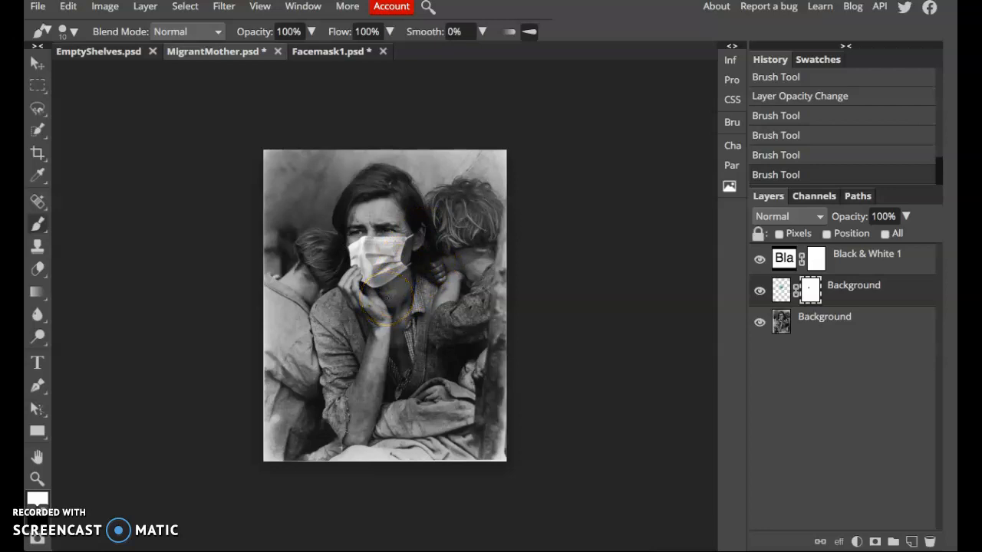